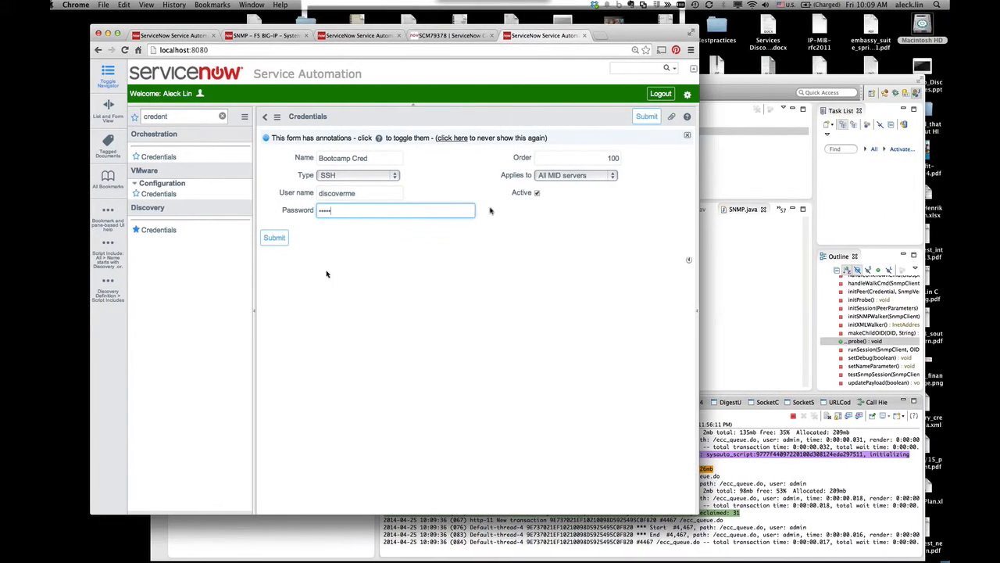
- Submit the Bootcamp Cred SSH credential for discoverme and switch to the Terminal desktop
{"action": "left_click", "coordinate": [328, 282]}
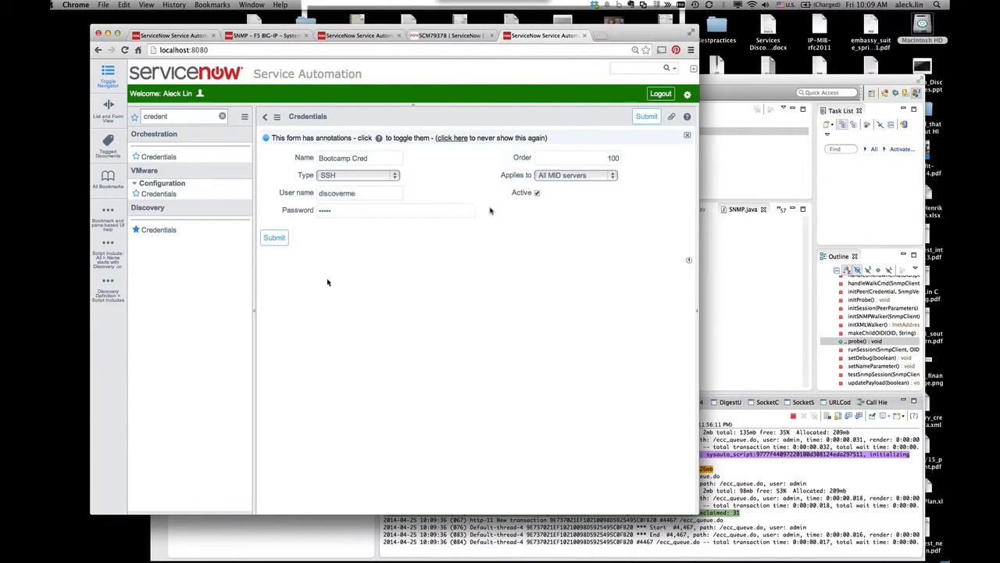
{"action": "left_click", "coordinate": [275, 243]}
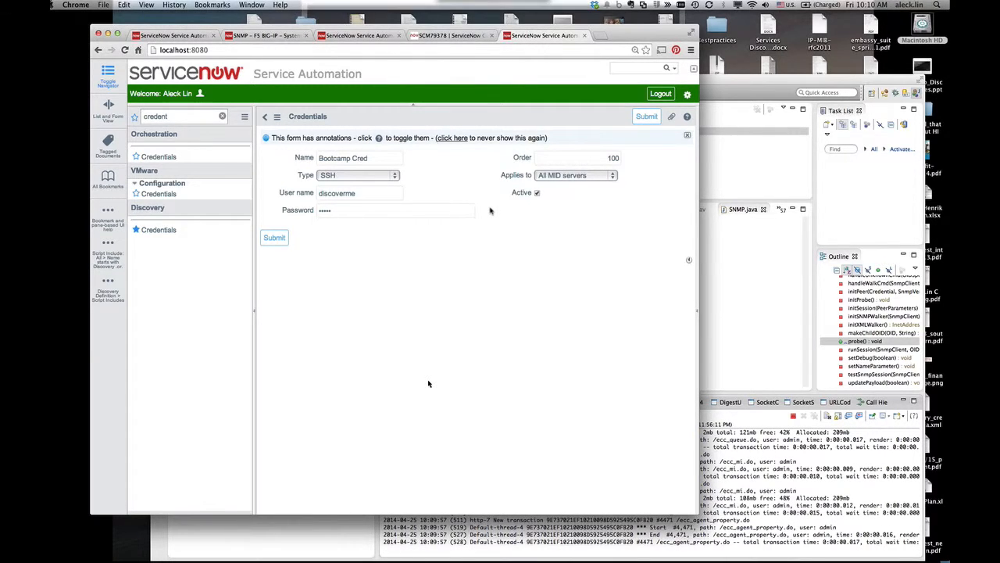
{"action": "key", "text": "ctrl+Left"}
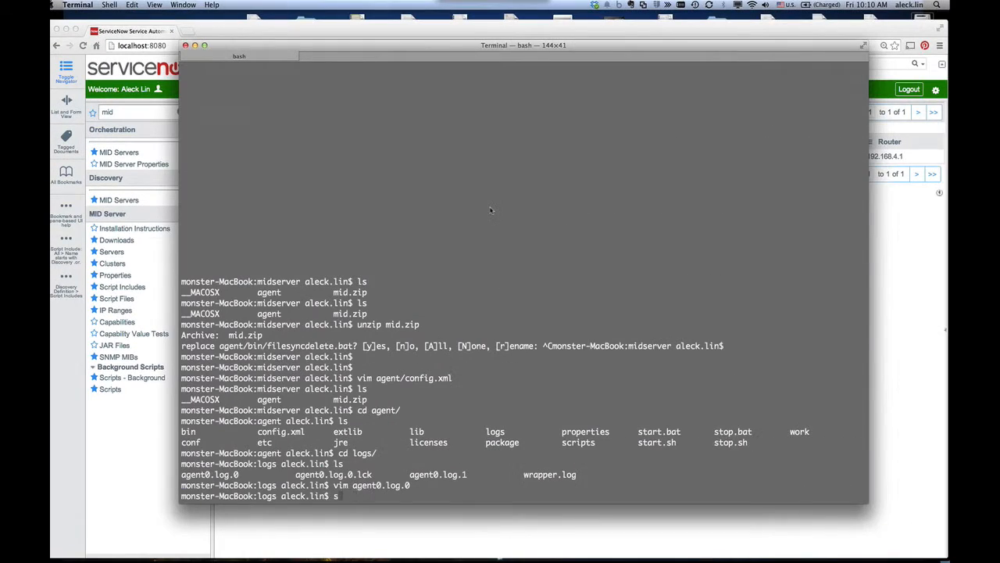
- Run 'say hello world' in Terminal, raise the volume, and repeat the command once
{"action": "type", "text": "ay hello world"}
{"action": "key", "text": "Return"}
{"action": "key", "text": "XF86AudioRaiseVolume"}
{"action": "key", "text": "XF86AudioRaiseVolume"}
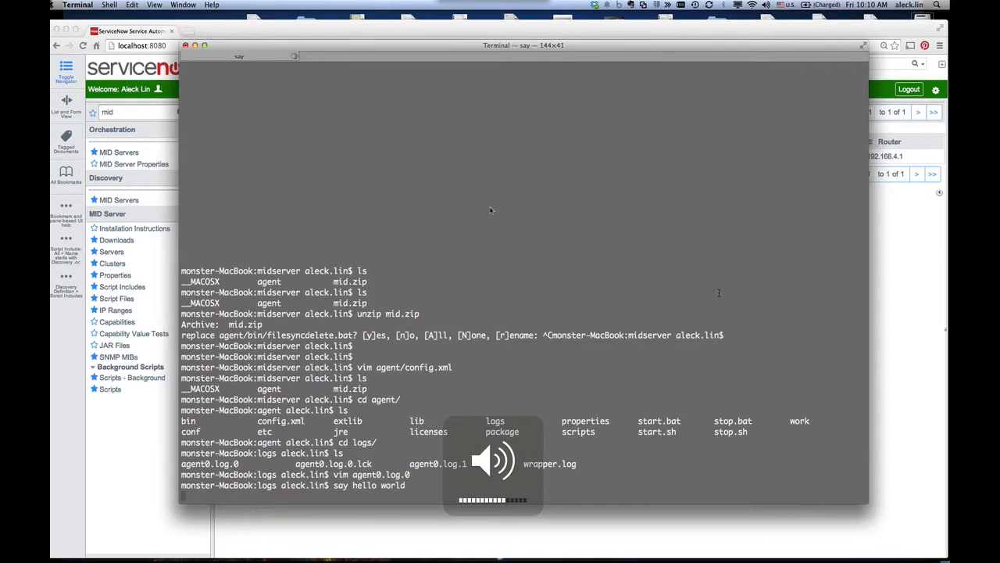
{"action": "key", "text": "XF86AudioRaiseVolume"}
{"action": "key", "text": "Up"}
{"action": "key", "text": "Return"}
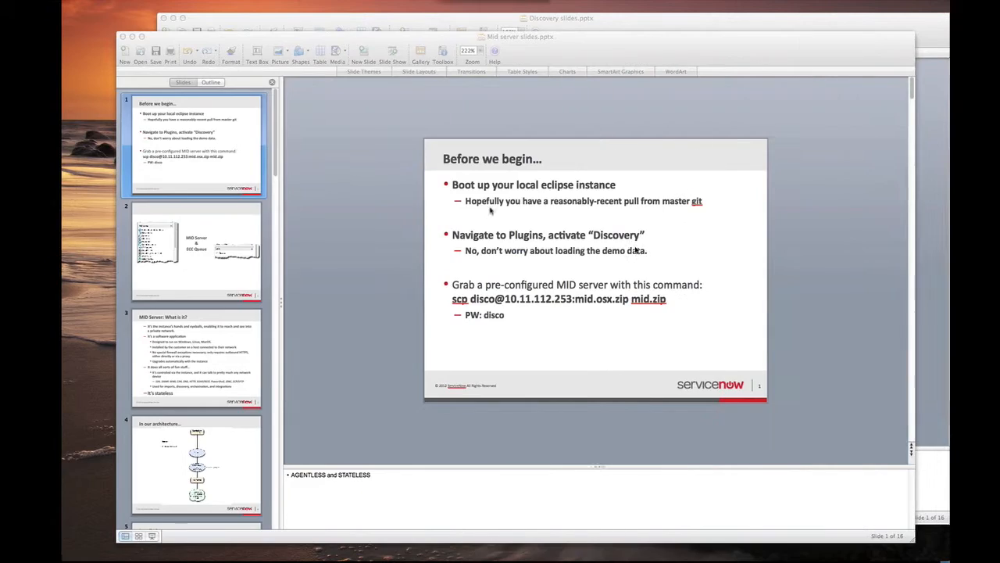
- Show the full-screen 'Time to play!' slide with the volume raised, then move to the Evernote desktop
{"action": "key", "text": "ctrl+Right"}
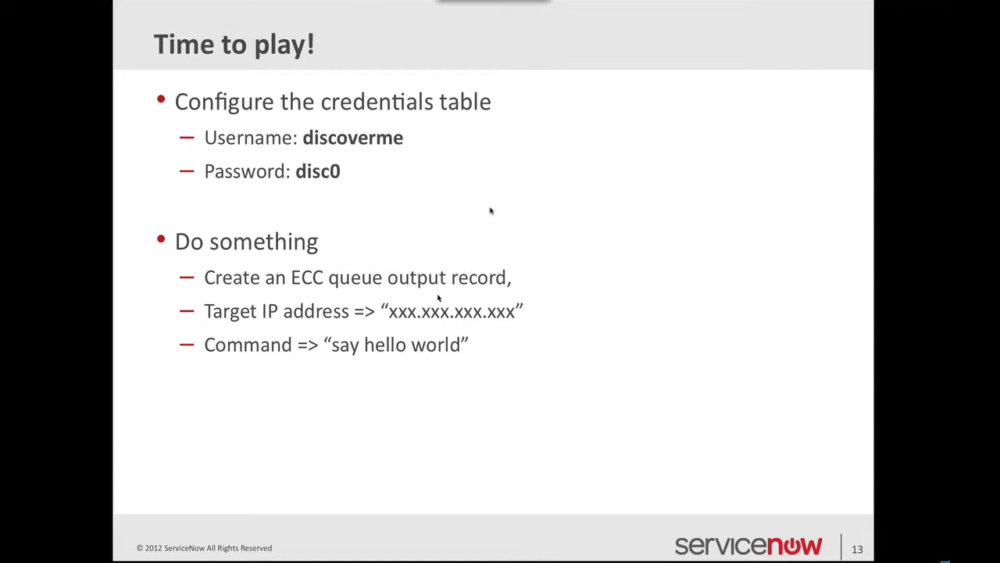
{"action": "key", "text": "XF86AudioRaiseVolume"}
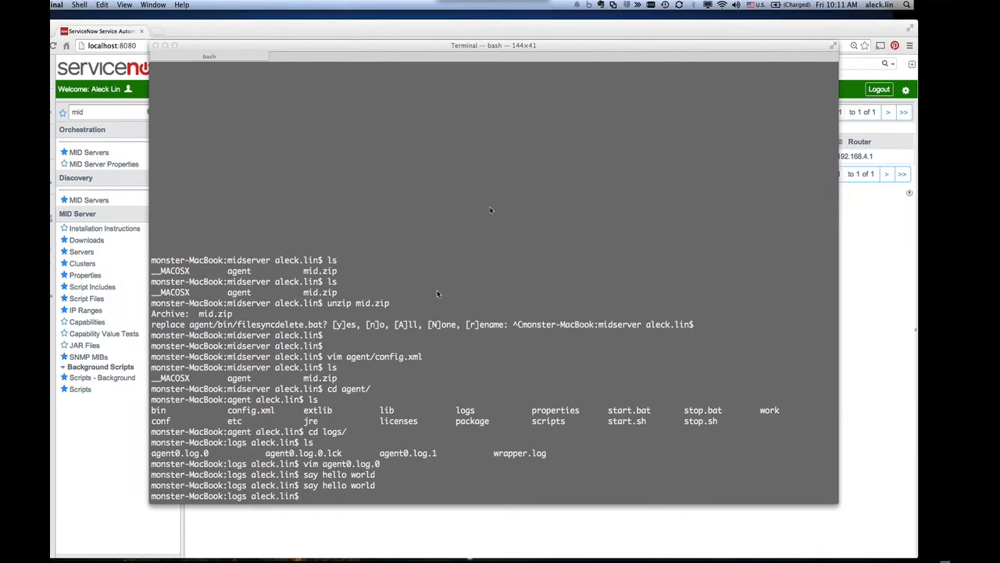
{"action": "key", "text": "ctrl+Left"}
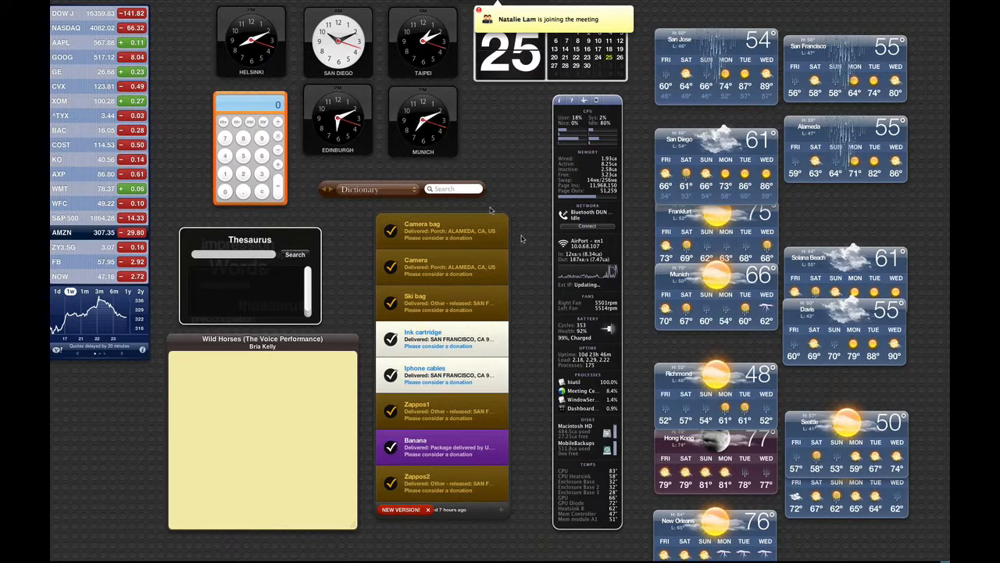
{"action": "key", "text": "ctrl+Right"}
{"action": "key", "text": "ctrl+Right"}
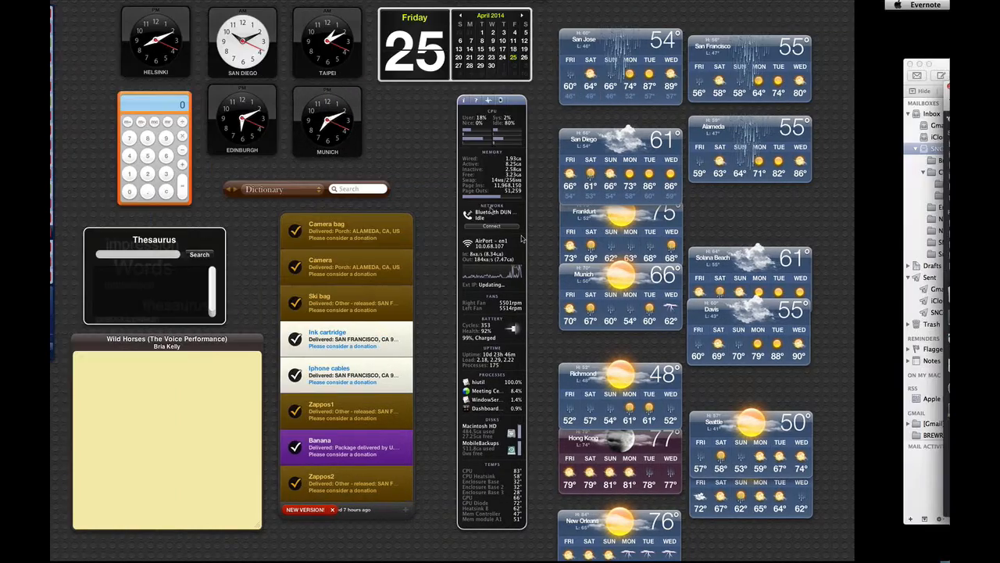
{"action": "key", "text": "ctrl+Right"}
{"action": "key", "text": "ctrl+Right"}
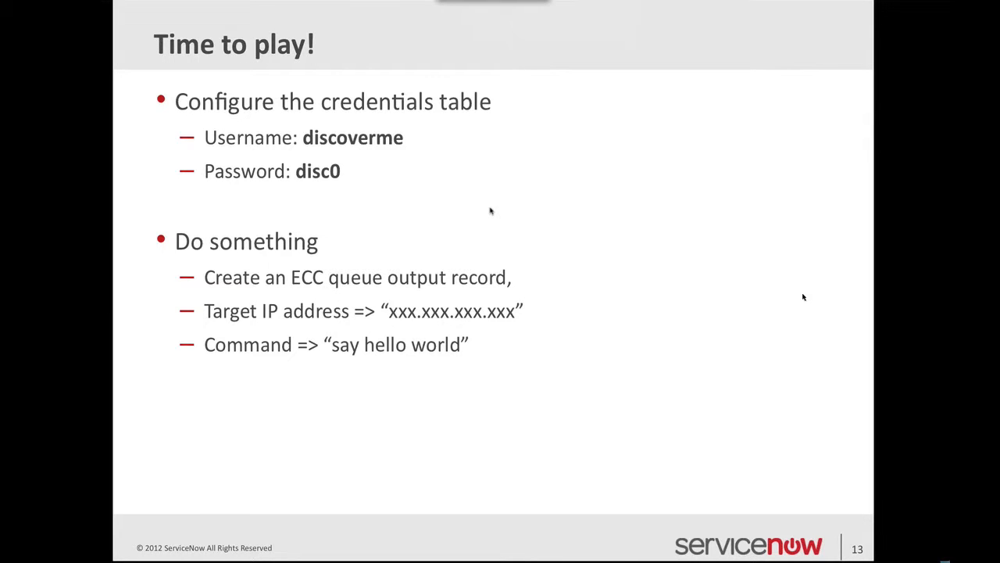
{"action": "key", "text": "ctrl+Left"}
{"action": "key", "text": "ctrl+Left"}
{"action": "key", "text": "ctrl+Left"}
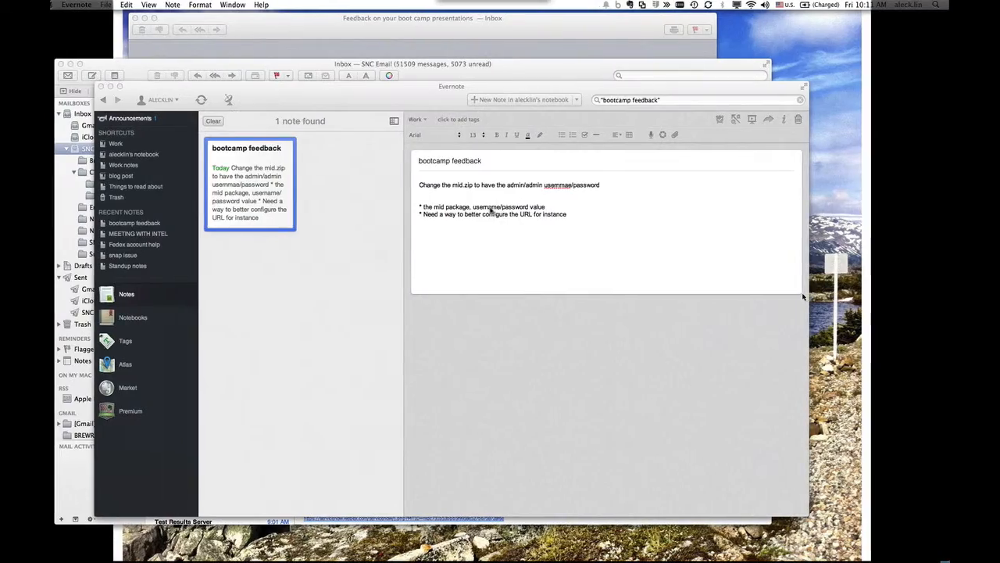
- Move from Evernote past the Dashboard back to the ServiceNow Credentials form in Chrome
{"action": "key", "text": "ctrl+Left"}
{"action": "key", "text": "ctrl+Right"}
{"action": "key", "text": "ctrl+Right"}
{"action": "key", "text": "ctrl+Right"}
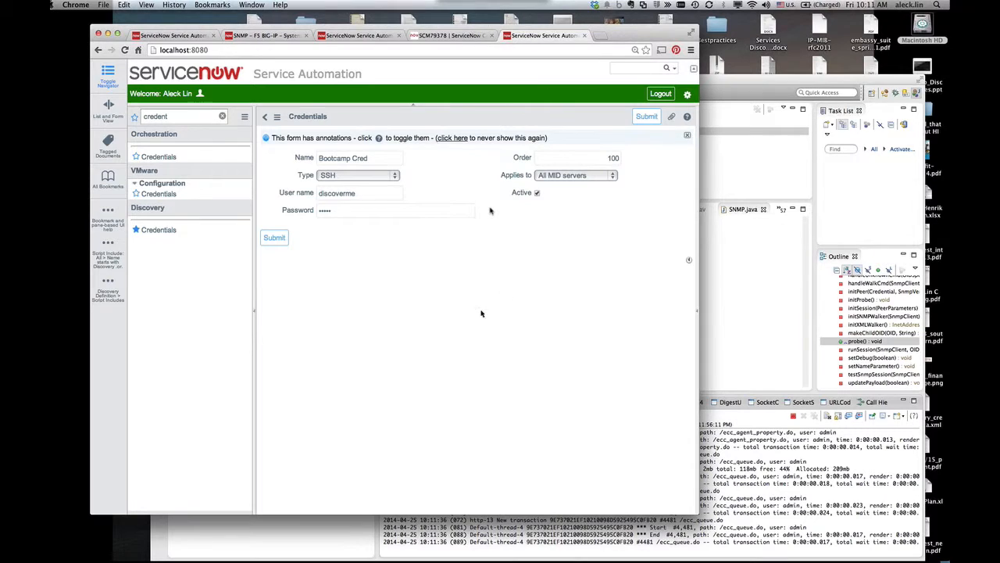
- Filter the navigator for 'ecc', open ECC Queue leaving the unsaved form, and start a new record
{"action": "double_click", "coordinate": [186, 116]}
{"action": "type", "text": "e"}
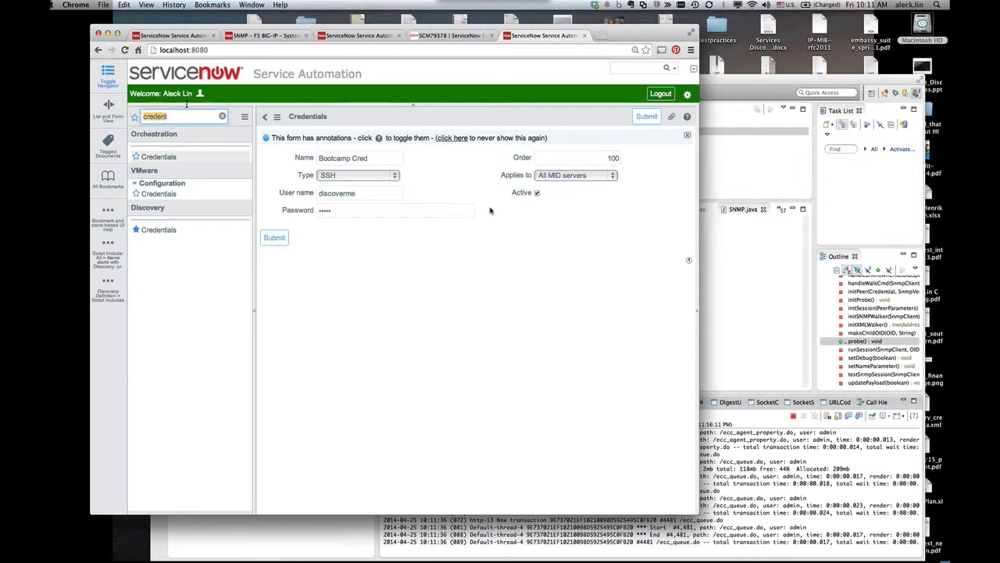
{"action": "type", "text": "cc"}
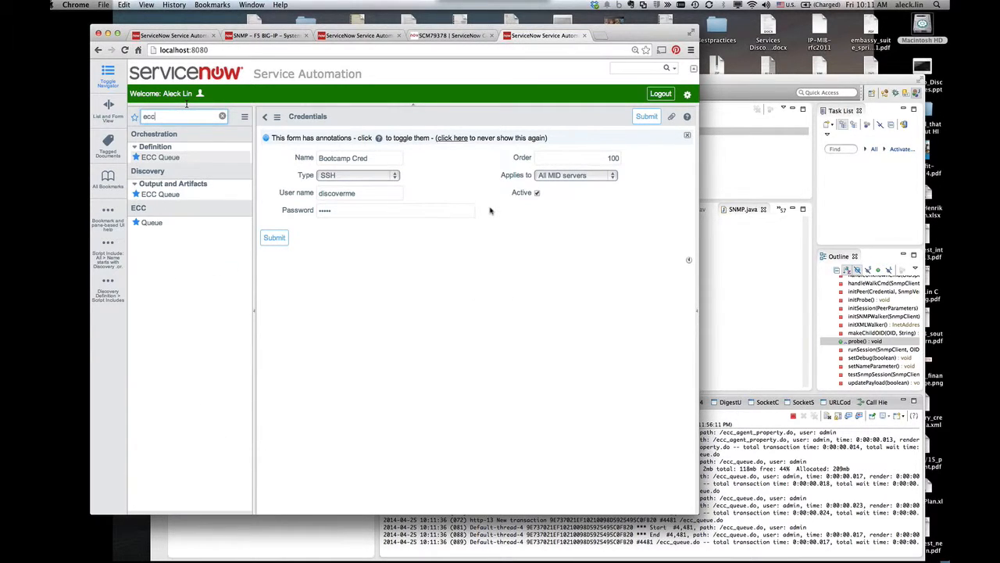
{"action": "left_click", "coordinate": [151, 224]}
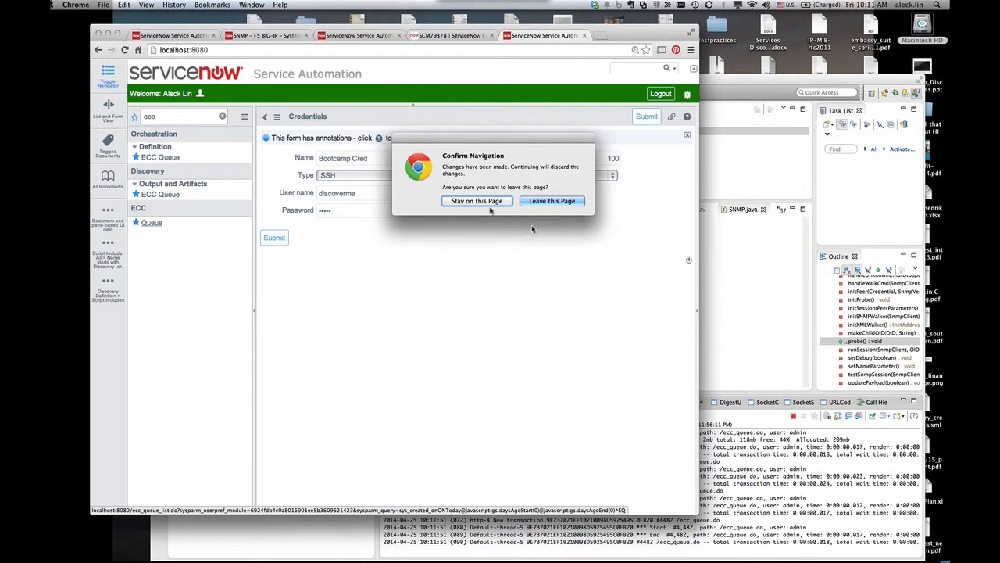
{"action": "key", "text": "Return"}
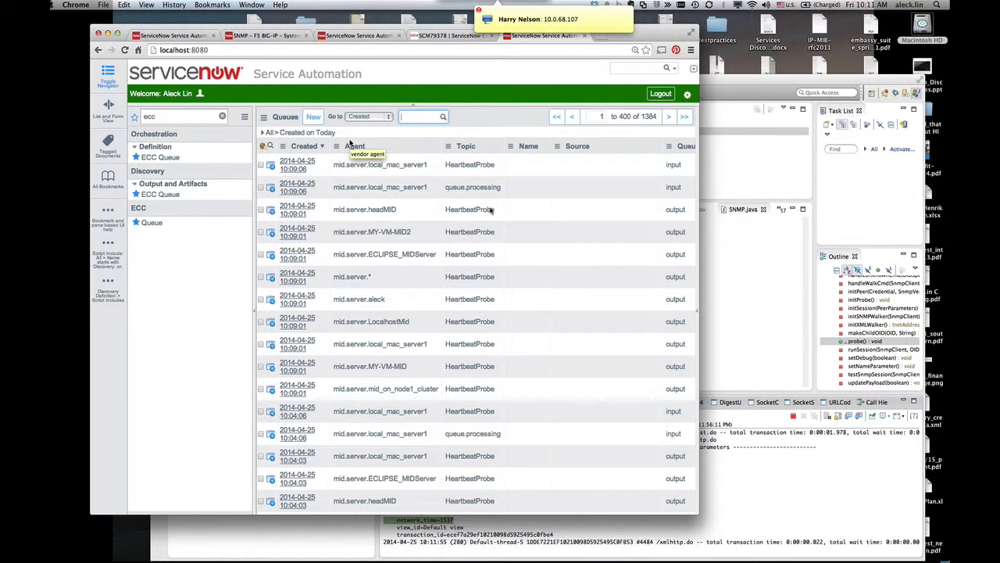
{"action": "left_click", "coordinate": [314, 117]}
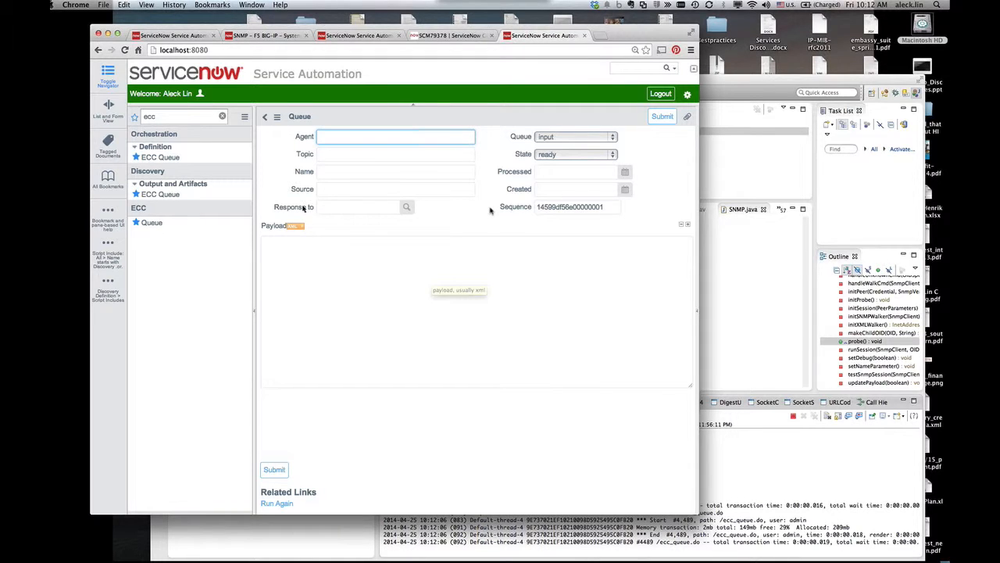
- Copy mid.server.local_mac_server1 from the queue list into a new record's Agent field and enter topic SSHCommand
{"action": "left_click", "coordinate": [265, 116]}
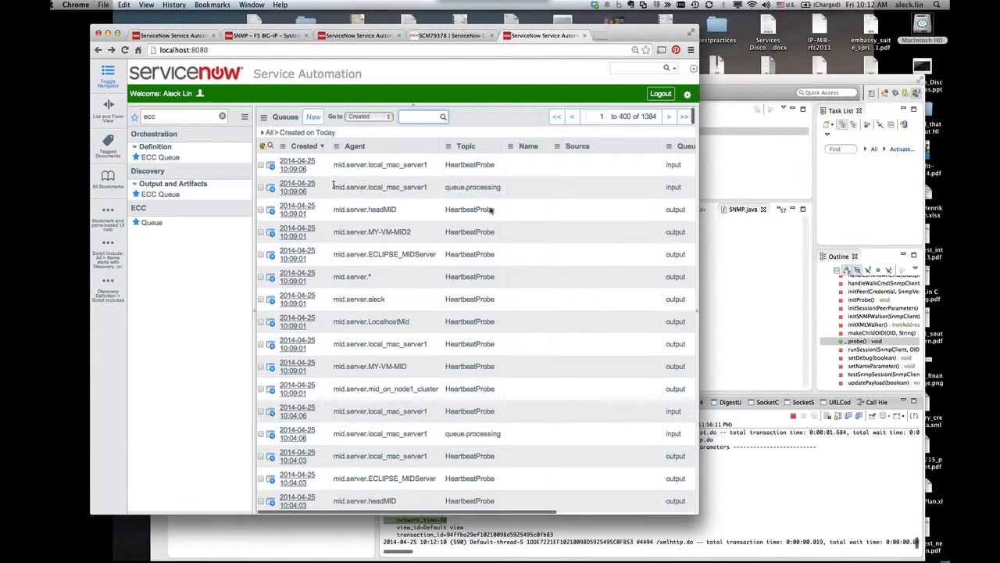
{"action": "left_click_drag", "start_coordinate": [427, 187], "coordinate": [331, 186]}
{"action": "key", "text": "super+c"}
{"action": "left_click", "coordinate": [313, 117]}
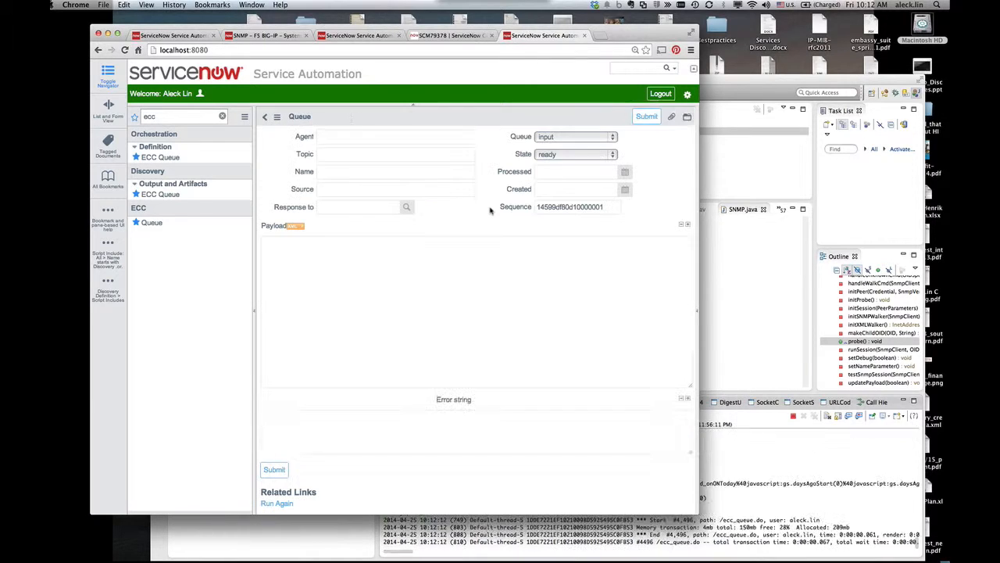
{"action": "key", "text": "super+v"}
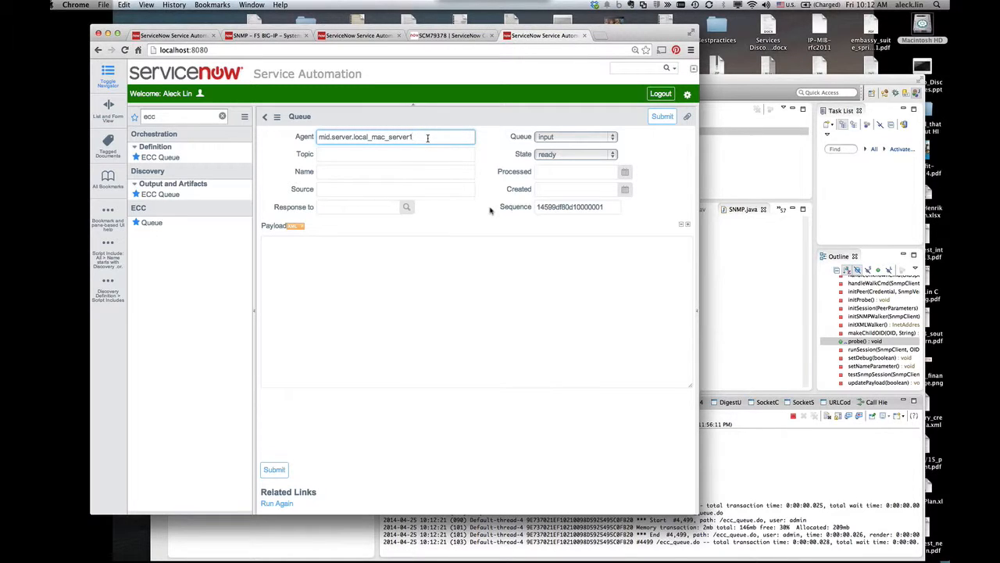
{"action": "left_click", "coordinate": [407, 150]}
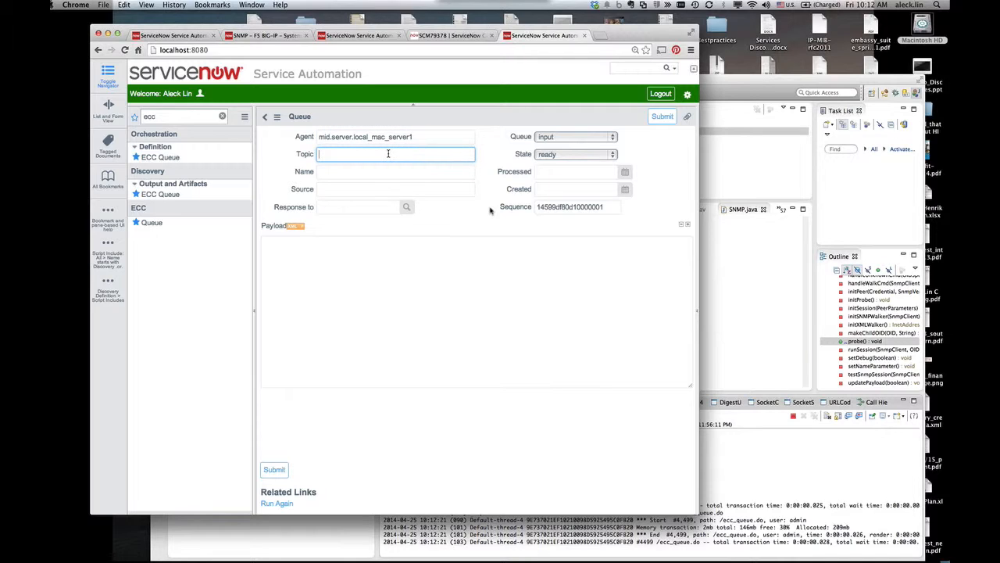
{"action": "type", "text": "SSHCommand"}
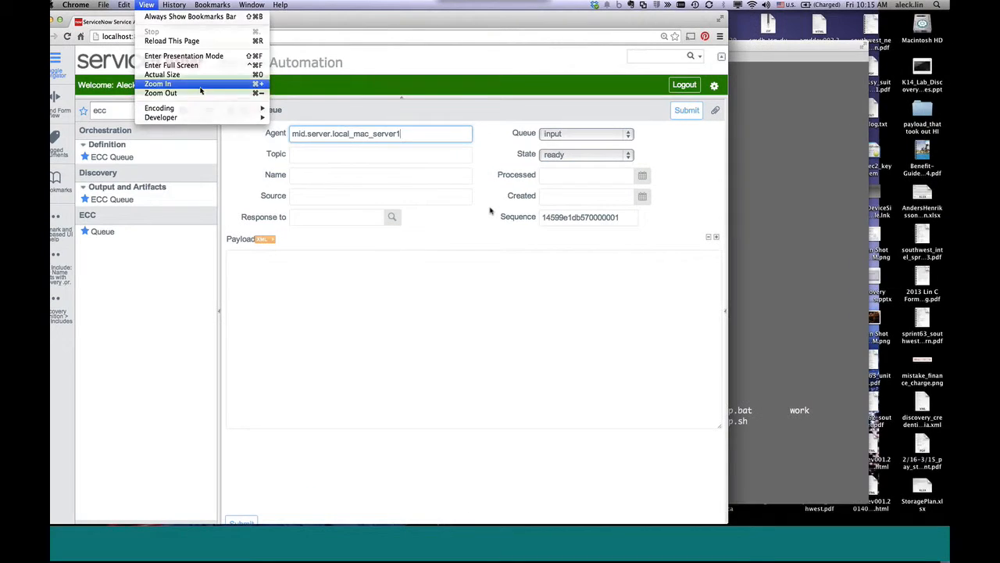
- Set the record's Topic to SSHCommand and Name to 'say hello world'
{"action": "left_click", "coordinate": [413, 180]}
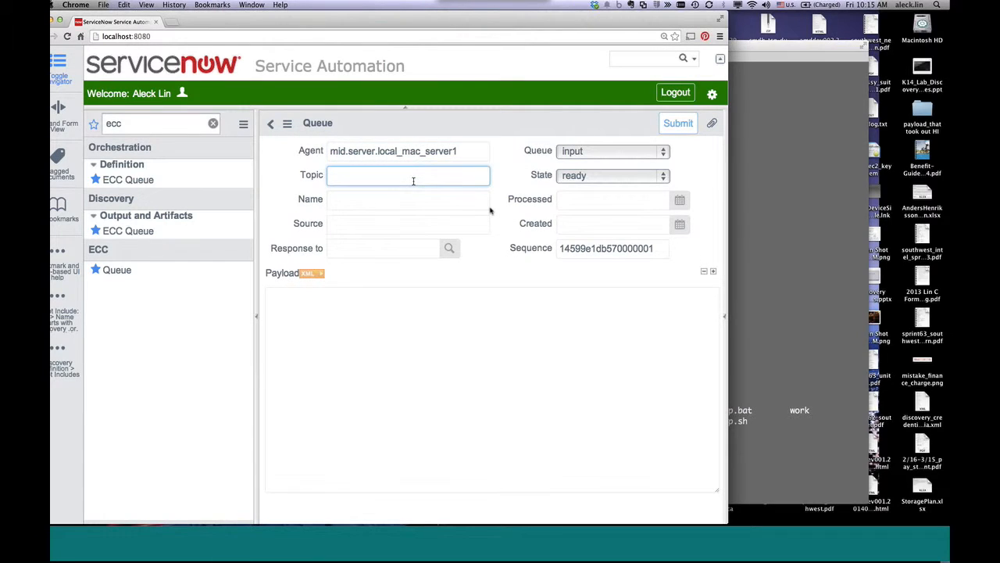
{"action": "type", "text": "SS"}
{"action": "key", "text": "BackSpace"}
{"action": "type", "text": "HCommand"}
{"action": "left_click", "coordinate": [390, 198]}
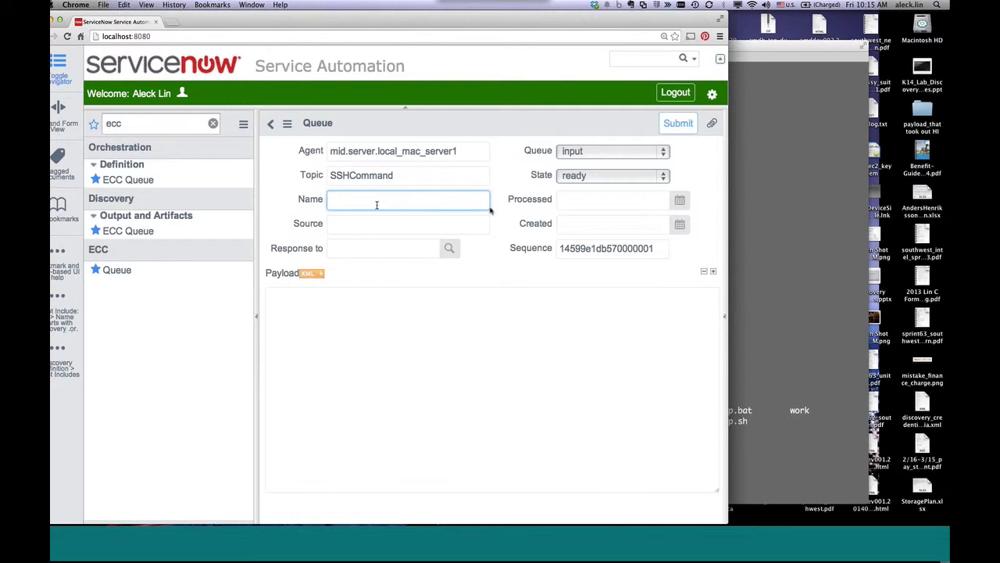
{"action": "type", "text": "say hello world"}
- Paste 10.0.68.107 as the Source and set Queue to output
{"action": "left_click", "coordinate": [344, 223]}
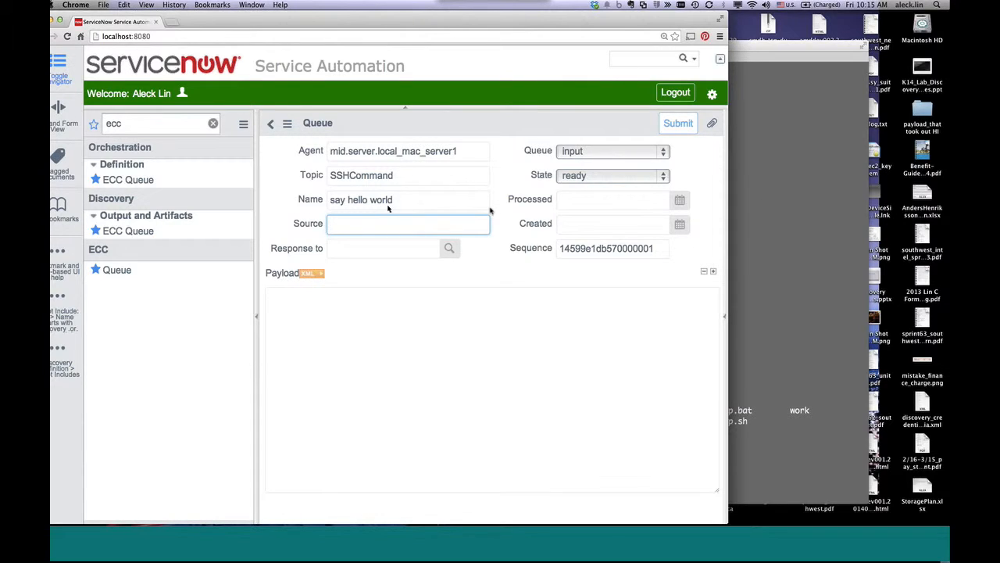
{"action": "type", "text": "10.0.68.107"}
{"action": "key", "text": "Left"}
{"action": "key", "text": "Left"}
{"action": "key", "text": "Left"}
{"action": "left_click", "coordinate": [593, 151]}
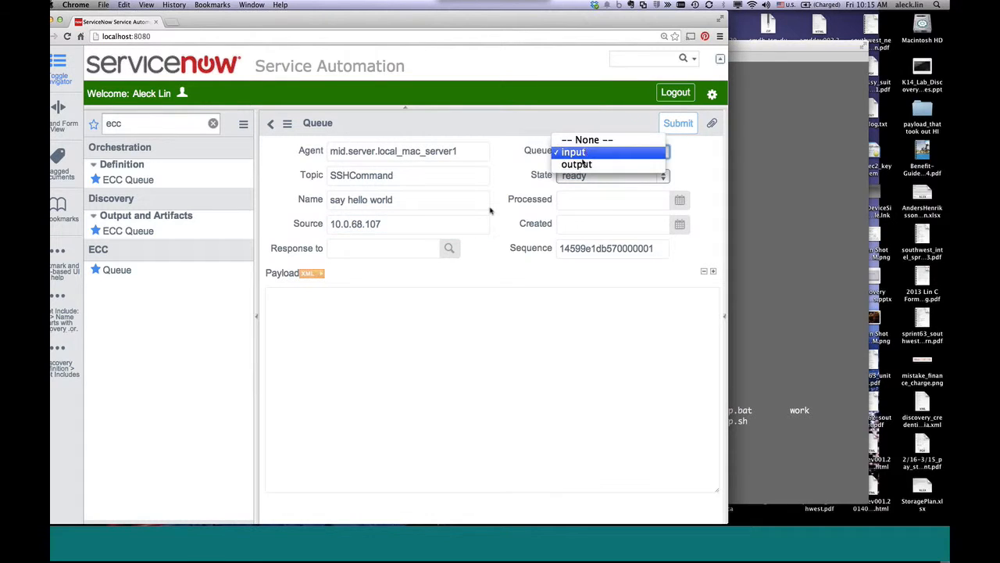
{"action": "left_click", "coordinate": [582, 165]}
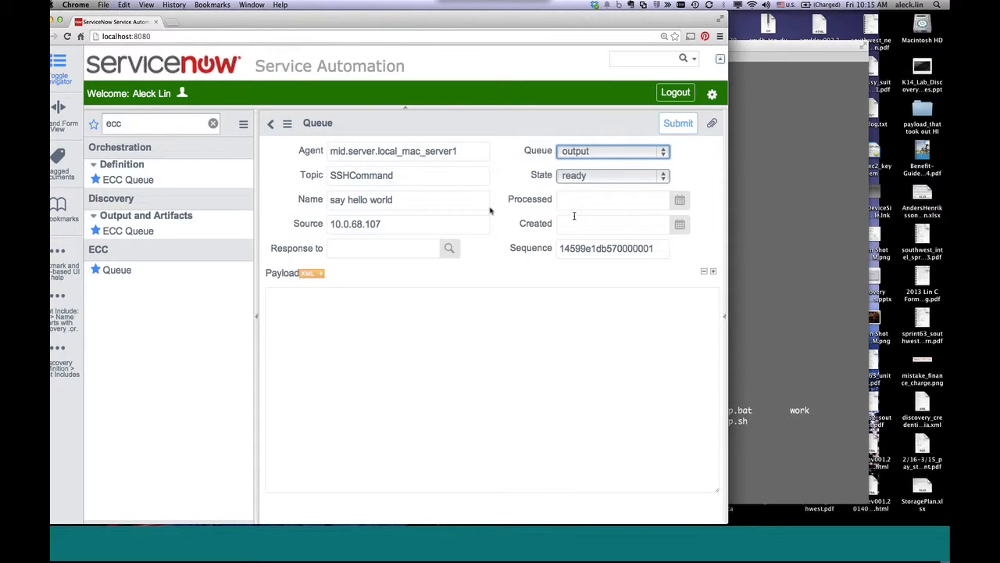
{"action": "key", "text": "Tab"}
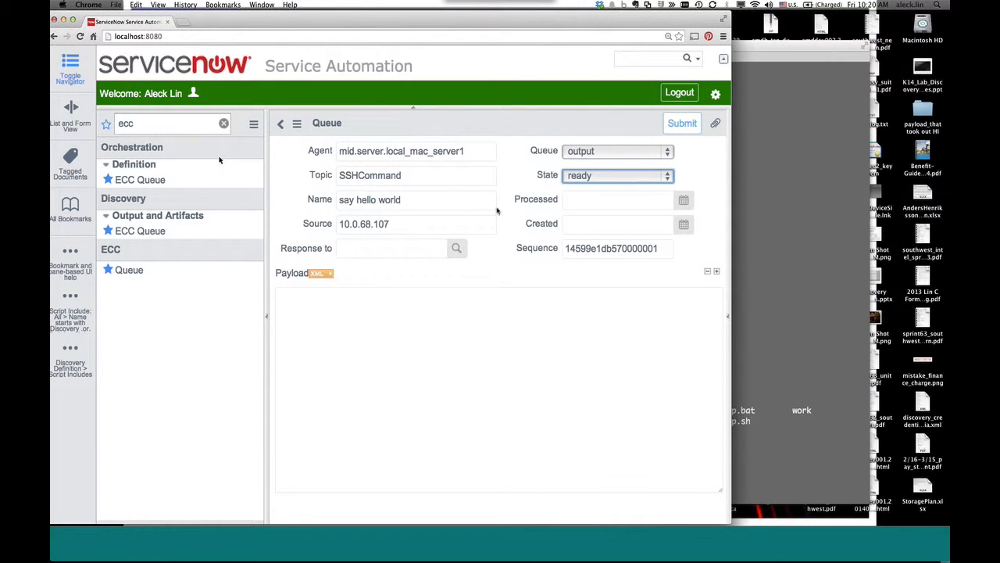
- Save the queue record and open the ECC Queue list with the navigator hidden
{"action": "right_click", "coordinate": [380, 127]}
{"action": "left_click", "coordinate": [402, 136]}
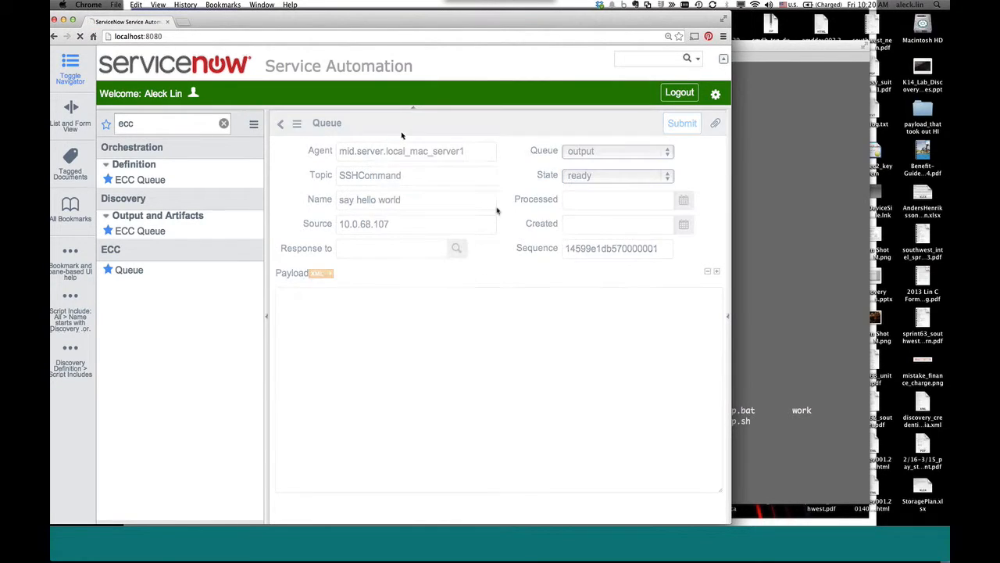
{"action": "left_click", "coordinate": [129, 271]}
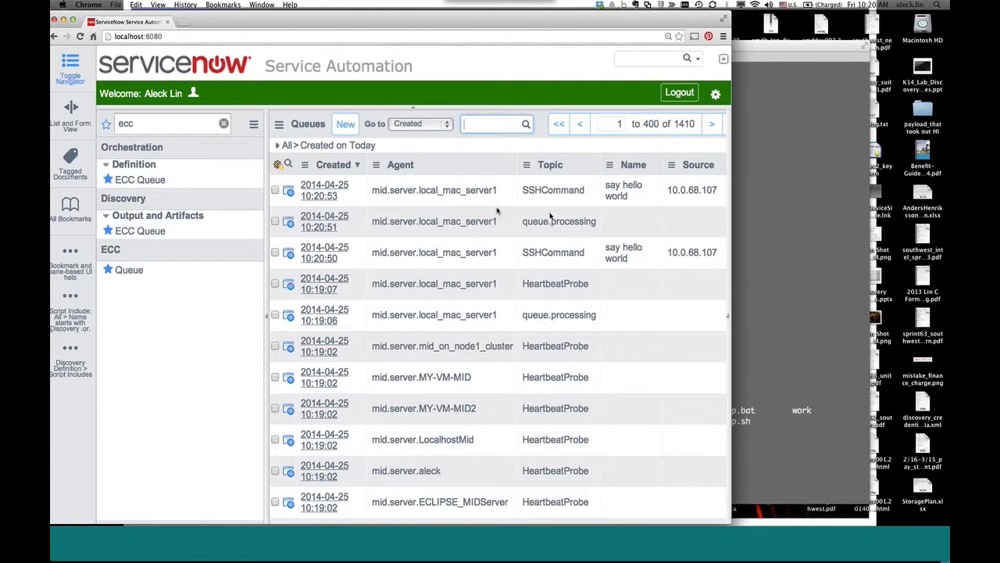
{"action": "scroll", "coordinate": [429, 204], "scroll_direction": "right", "scroll_amount": 3}
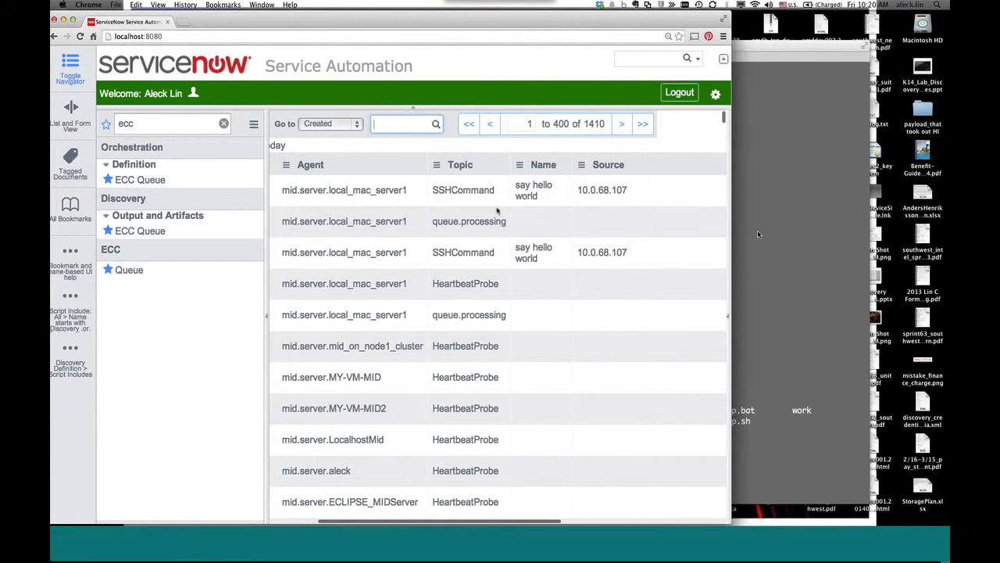
{"action": "left_click", "coordinate": [69, 64]}
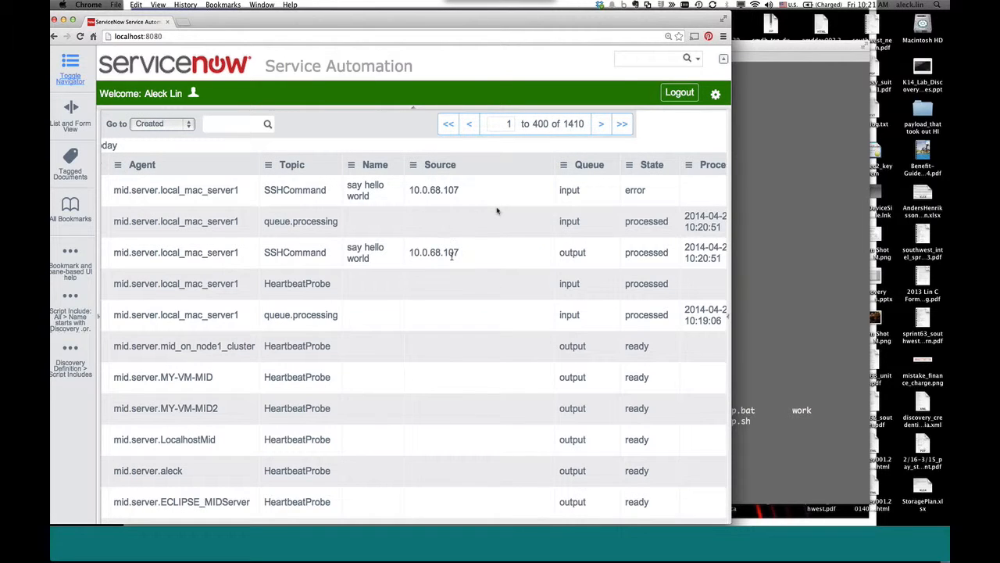
{"action": "scroll", "coordinate": [452, 256], "scroll_direction": "left", "scroll_amount": 1}
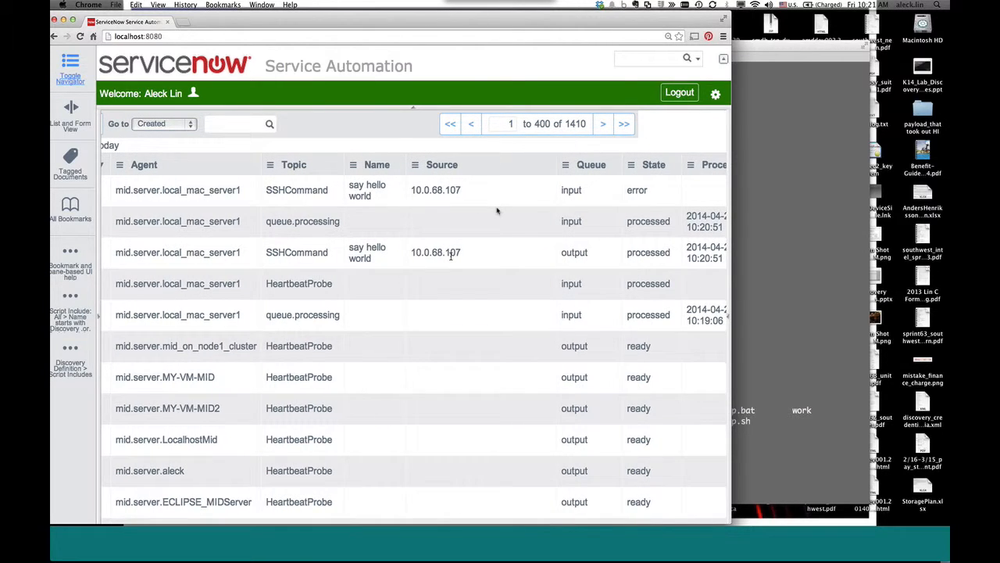
{"action": "scroll", "coordinate": [451, 257], "scroll_direction": "down", "scroll_amount": 1}
{"action": "scroll", "coordinate": [497, 211], "scroll_direction": "down", "scroll_amount": 1}
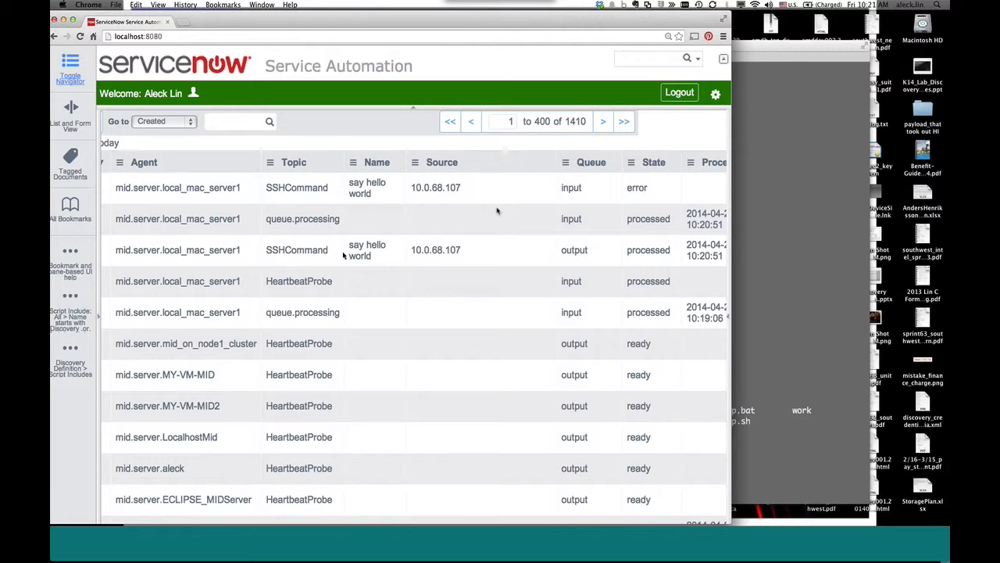
{"action": "scroll", "coordinate": [343, 255], "scroll_direction": "down", "scroll_amount": 1}
{"action": "scroll", "coordinate": [342, 255], "scroll_direction": "left", "scroll_amount": 1}
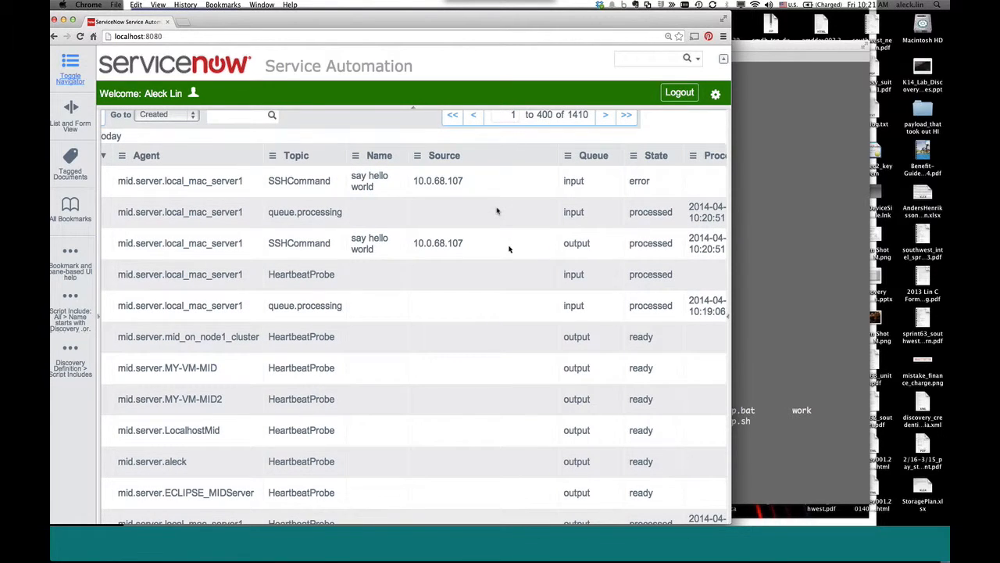
- Highlight the processed SSHCommand output row and the SSHCommand input row in error
{"action": "left_click_drag", "start_coordinate": [117, 234], "coordinate": [678, 244]}
{"action": "left_click", "coordinate": [630, 243]}
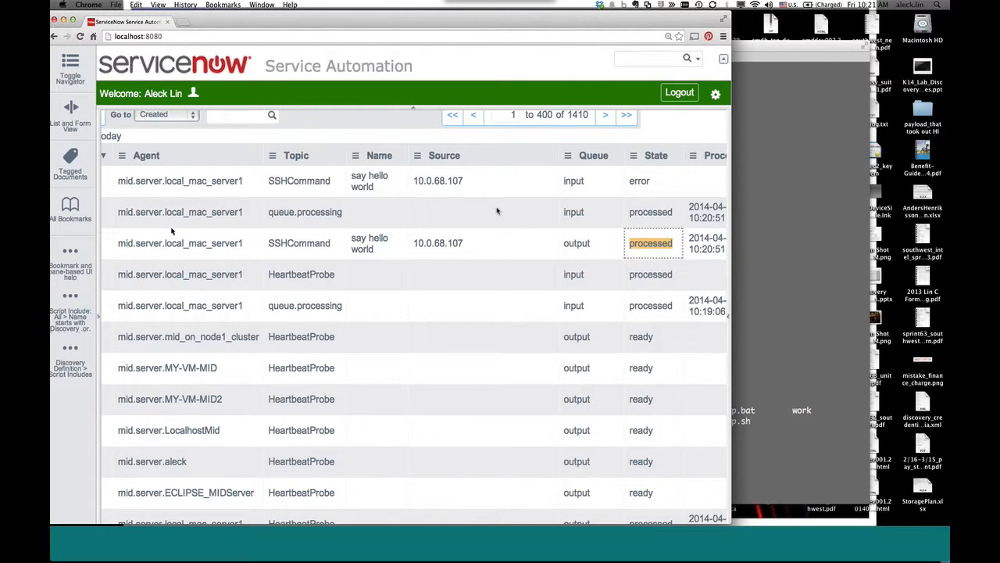
{"action": "left_click_drag", "start_coordinate": [115, 236], "coordinate": [721, 249]}
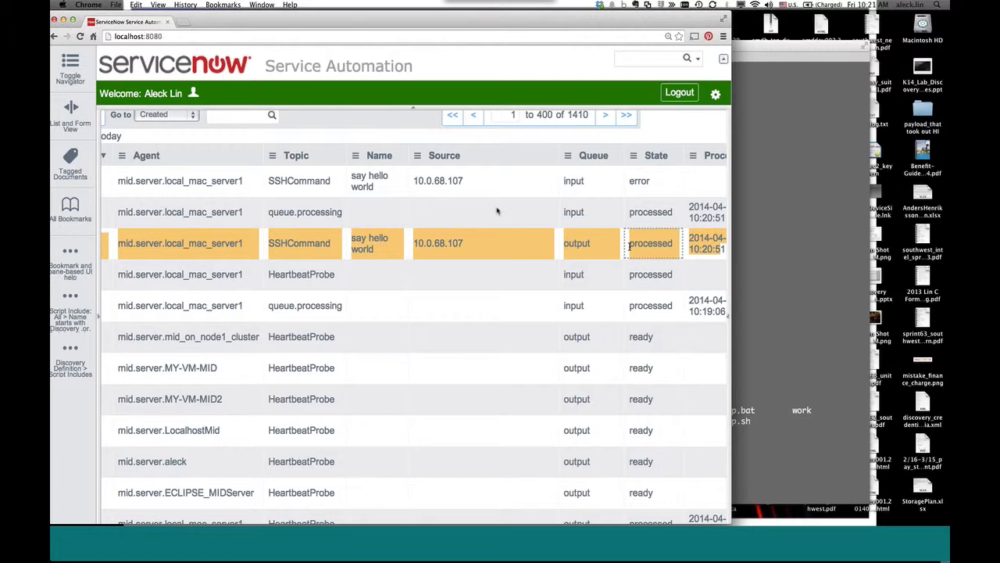
{"action": "left_click_drag", "start_coordinate": [111, 172], "coordinate": [666, 185]}
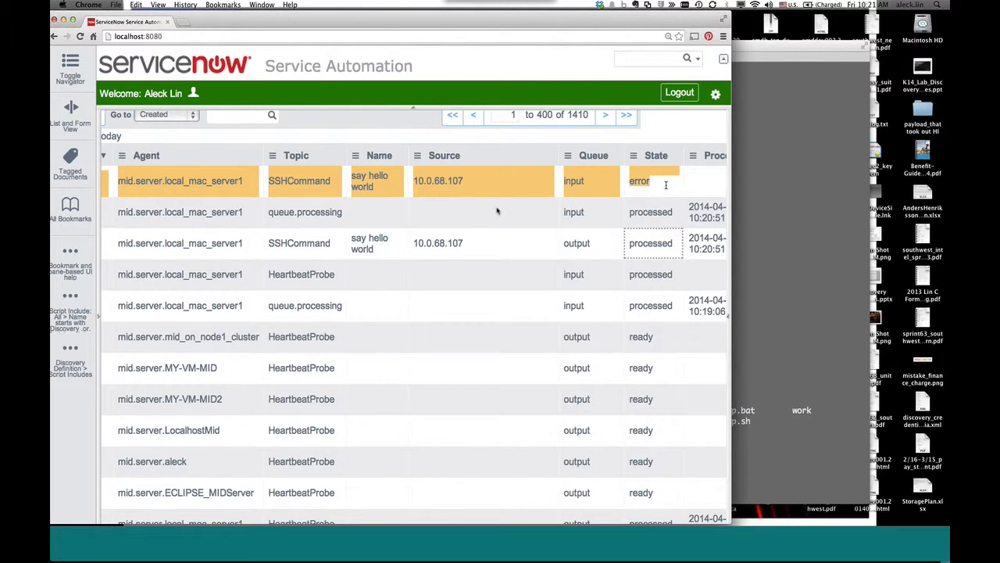
- Filter the queue to SSHCommand entries and point out the processed 'say hello world' output
{"action": "right_click", "coordinate": [303, 194]}
{"action": "left_click", "coordinate": [316, 203]}
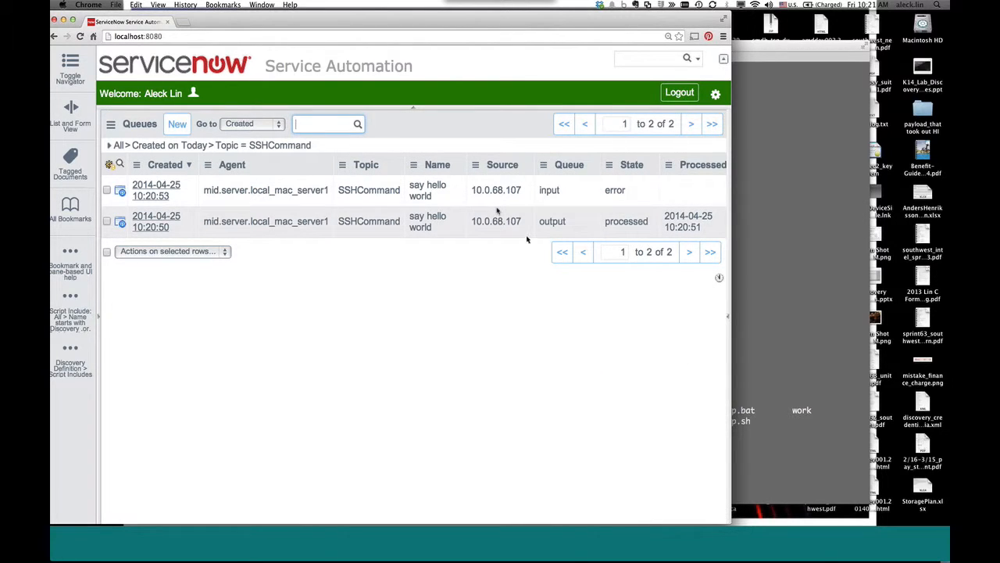
{"action": "left_click_drag", "start_coordinate": [116, 209], "coordinate": [693, 234]}
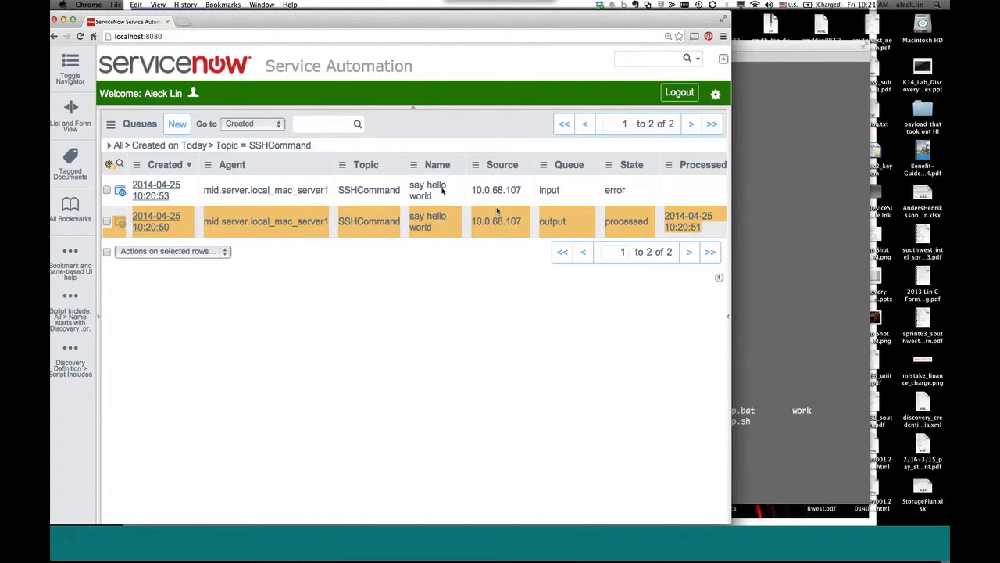
- Filter the navigator for 'mid', open MID Servers, and show only local_mac_server1
{"action": "left_click", "coordinate": [70, 69]}
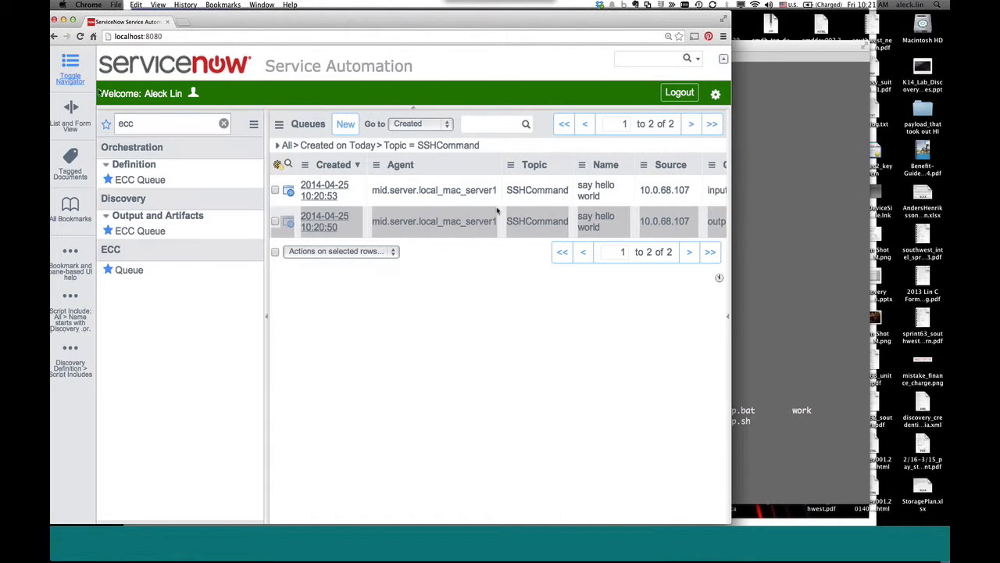
{"action": "double_click", "coordinate": [146, 125]}
{"action": "type", "text": "mid"}
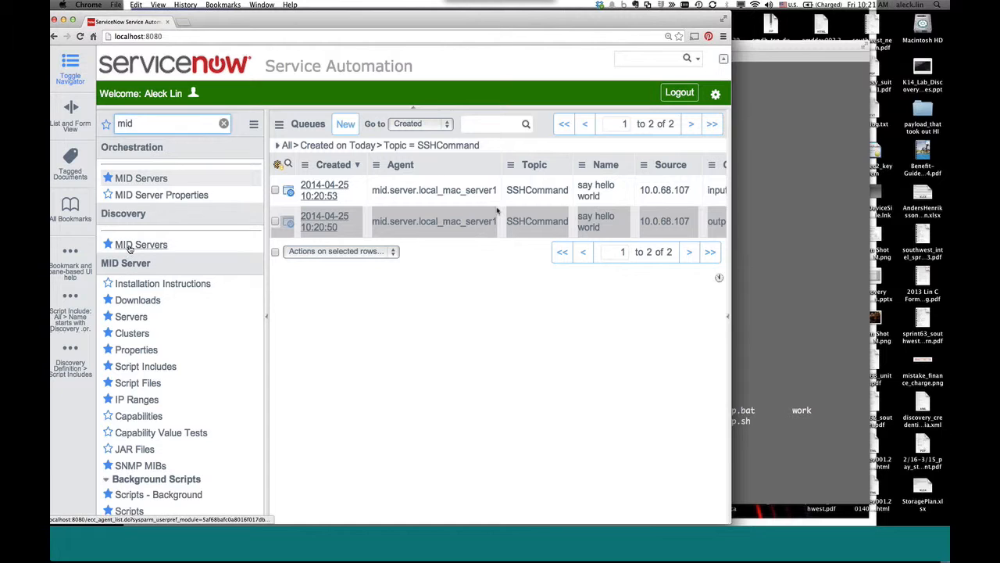
{"action": "left_click", "coordinate": [130, 244]}
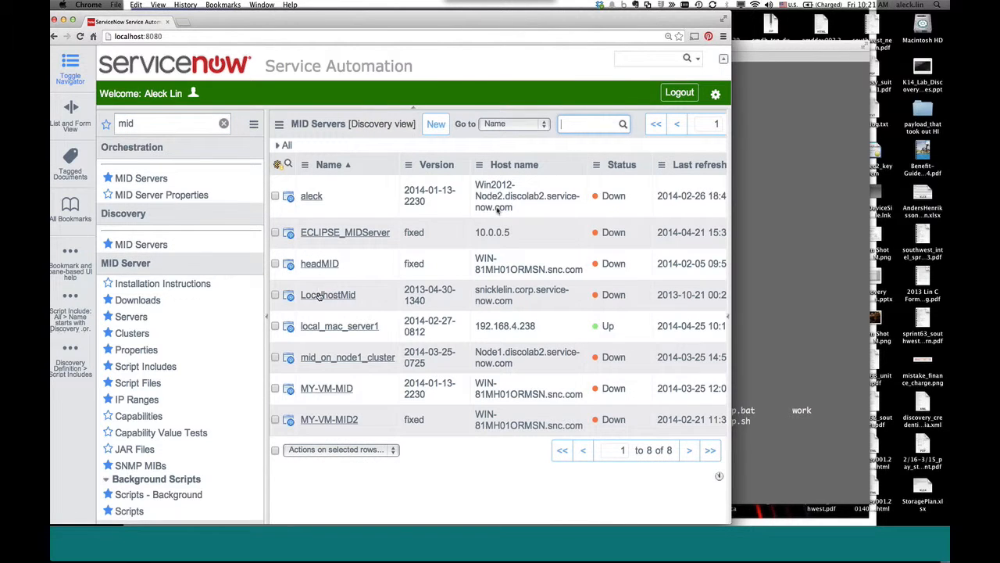
{"action": "right_click", "coordinate": [383, 328]}
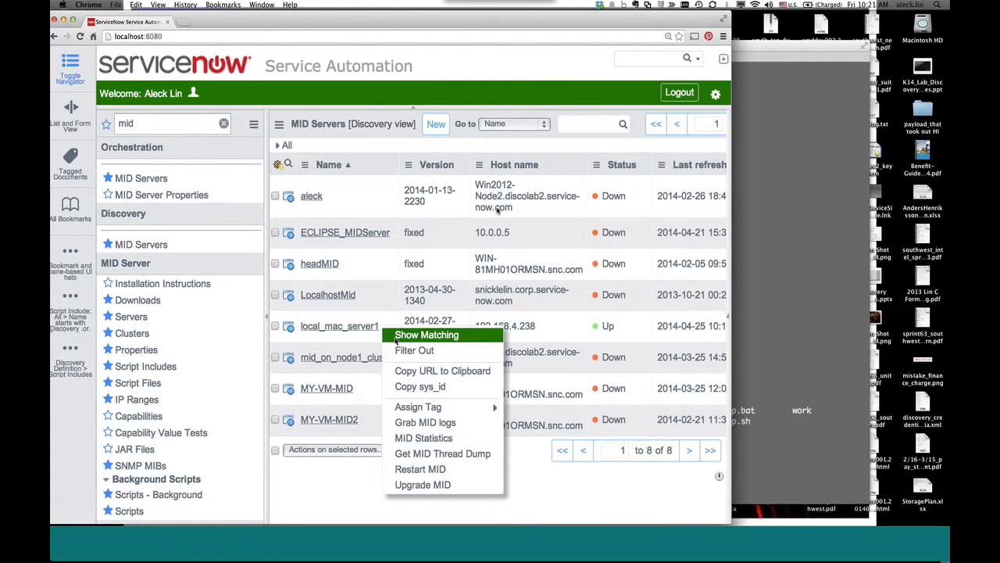
{"action": "left_click", "coordinate": [422, 335]}
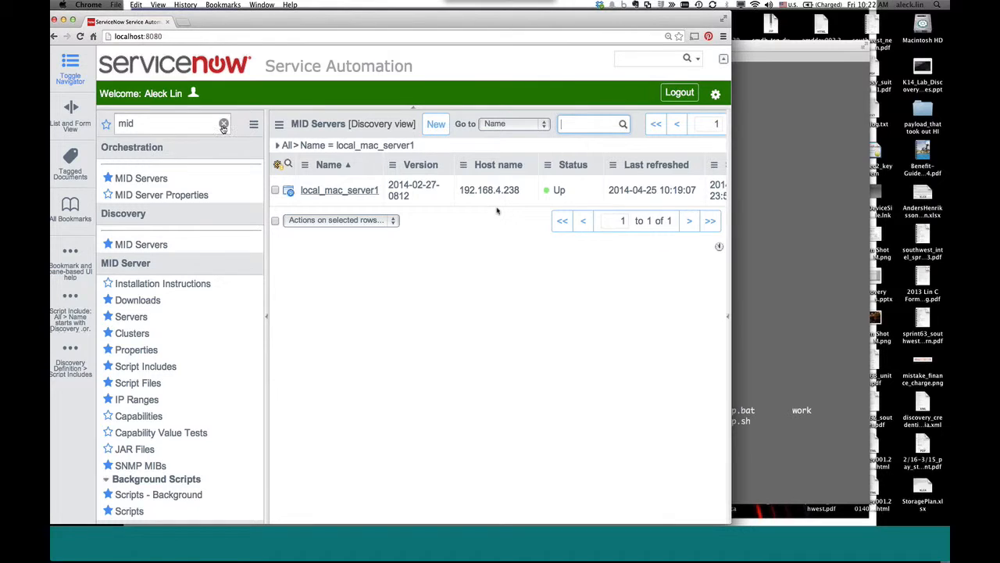
- Attempt 'passwd discoverme' in Terminal, then cancel it with Ctrl+C
{"action": "left_click", "coordinate": [781, 400]}
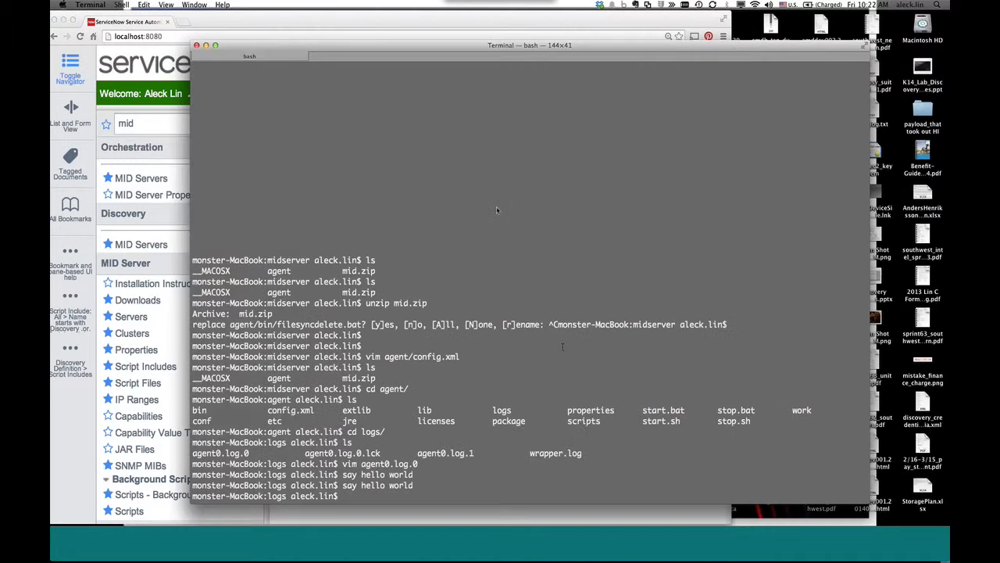
{"action": "type", "text": "pas"}
{"action": "key", "text": "BackSpace"}
{"action": "key", "text": "BackSpace"}
{"action": "key", "text": "BackSpace"}
{"action": "type", "text": "su di"}
{"action": "key", "text": "BackSpace"}
{"action": "key", "text": "BackSpace"}
{"action": "type", "text": "passwd discoverme"}
{"action": "key", "text": "Return"}
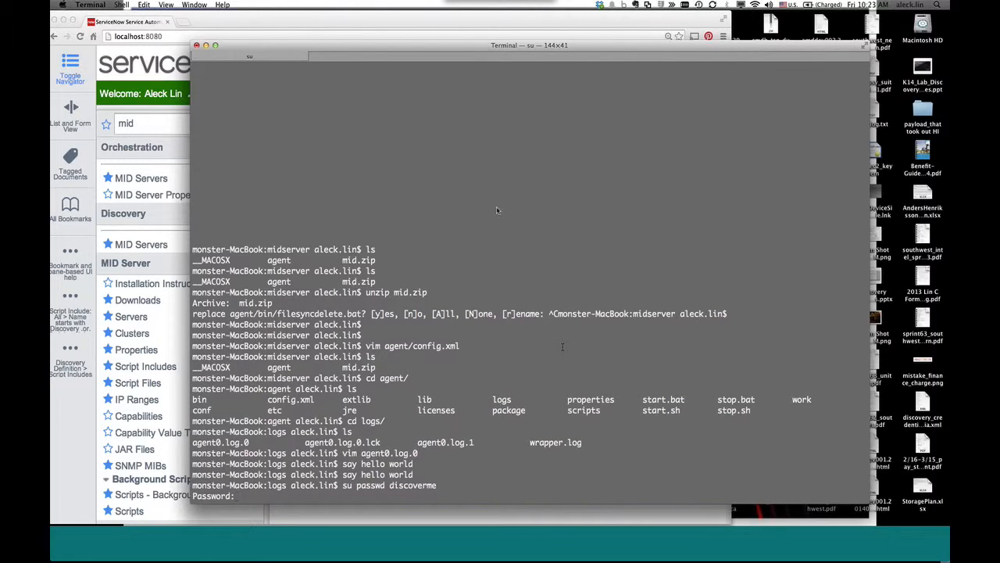
{"action": "key", "text": "Return"}
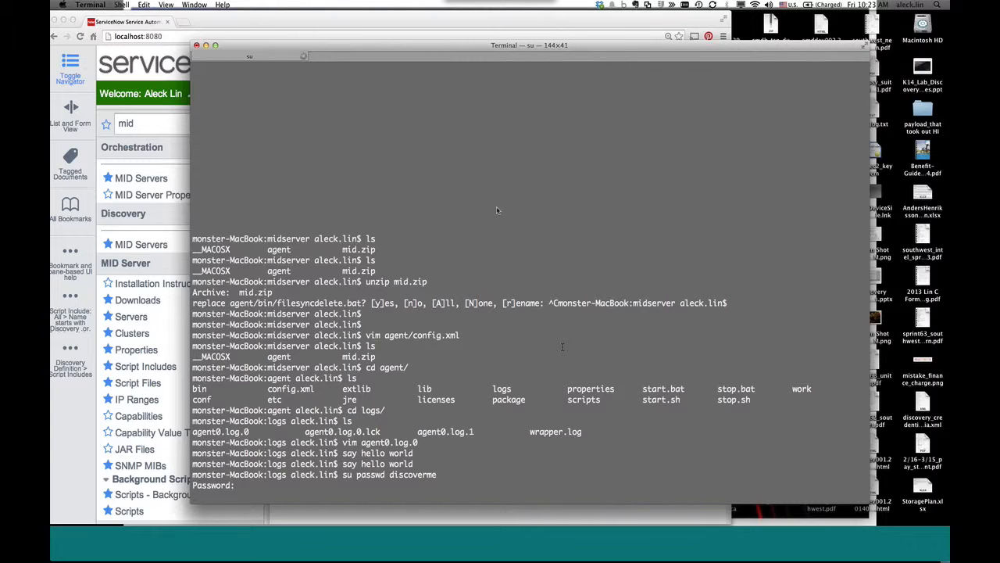
{"action": "key", "text": "Return"}
{"action": "type", "text": "12"}
{"action": "key", "text": "BackSpace"}
{"action": "key", "text": "BackSpace"}
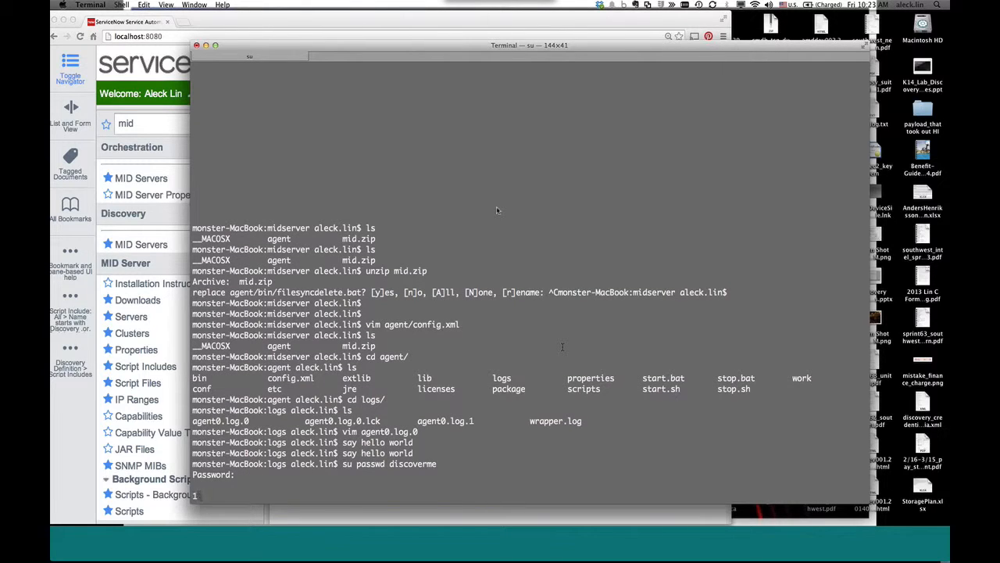
{"action": "key", "text": "ctrl+c"}
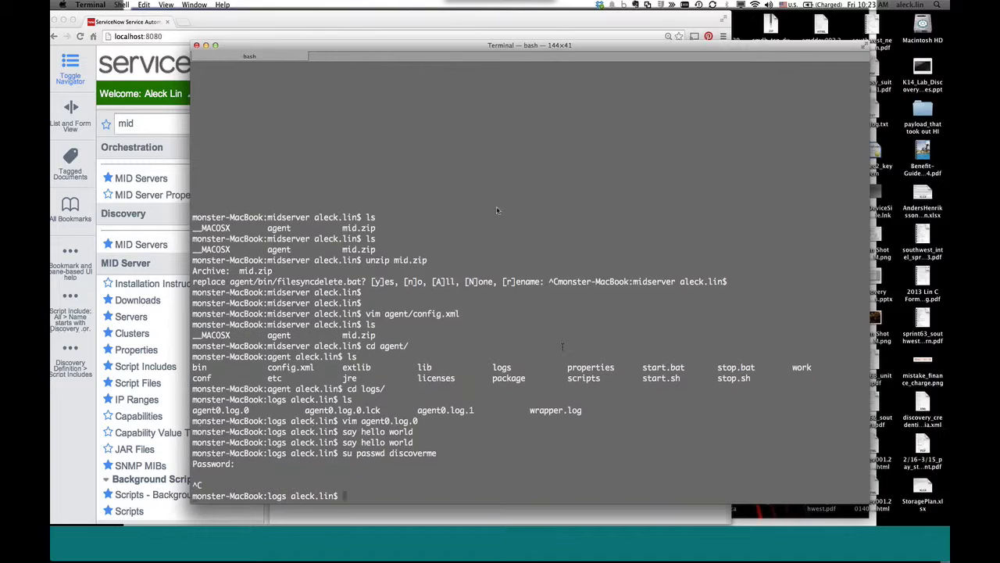
- Switch to discoverme with su, try cd /Users/discoverme and pwd, then exit back
{"action": "type", "text": "su discoverme"}
{"action": "key", "text": "Return"}
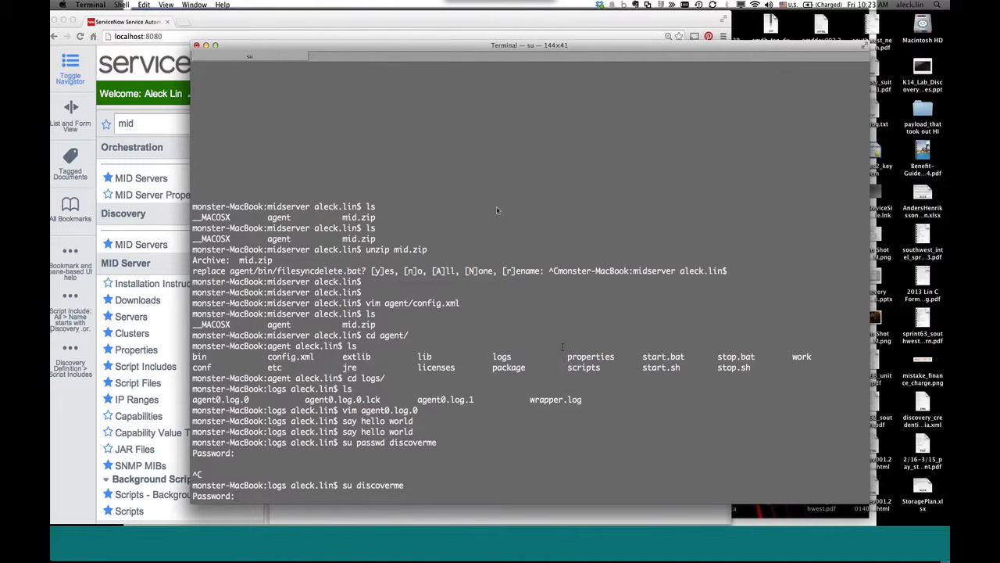
{"action": "key", "text": "Return"}
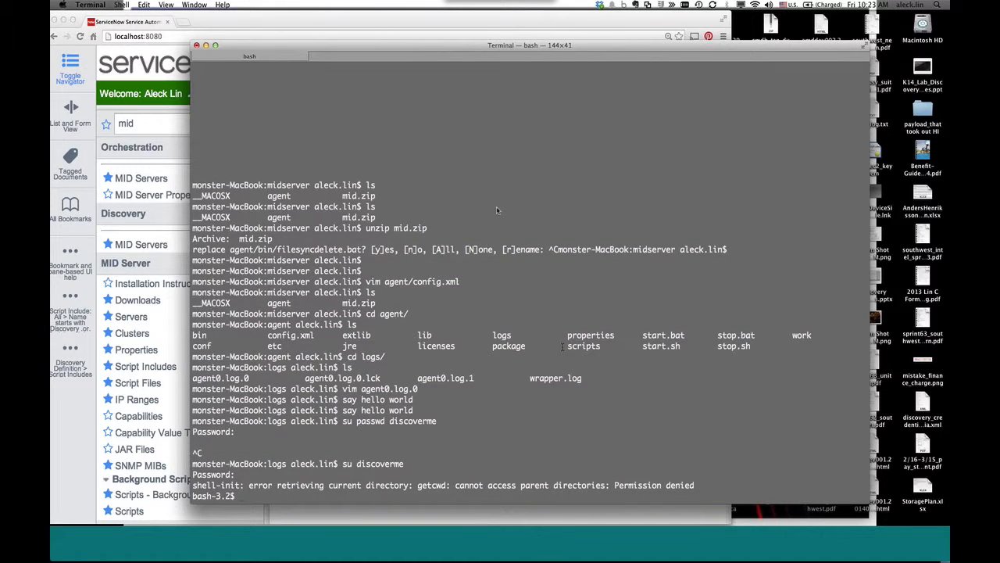
{"action": "type", "text": "cd /Users/discoverme"}
{"action": "key", "text": "Return"}
{"action": "type", "text": "pwd"}
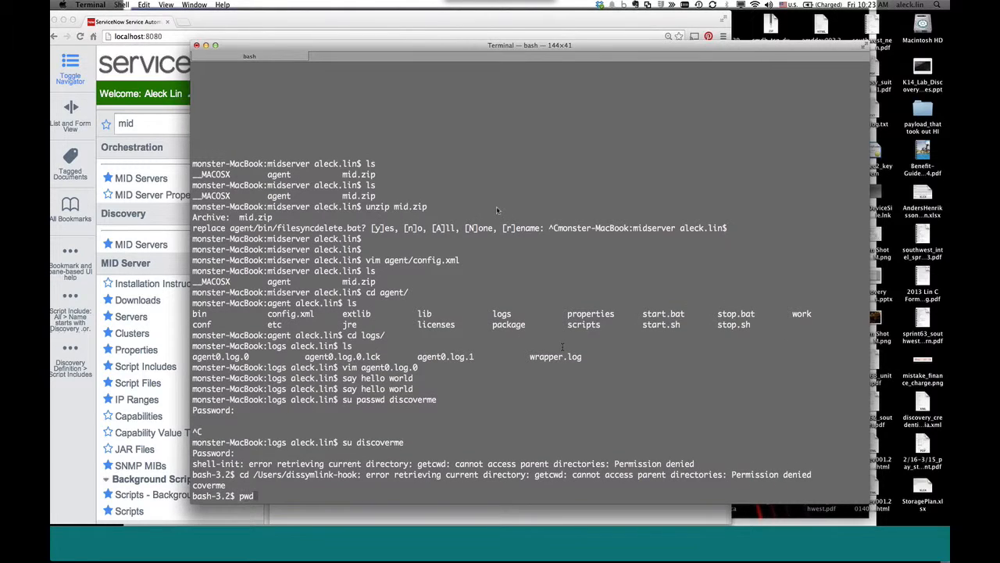
{"action": "key", "text": "Return"}
{"action": "type", "text": "exit"}
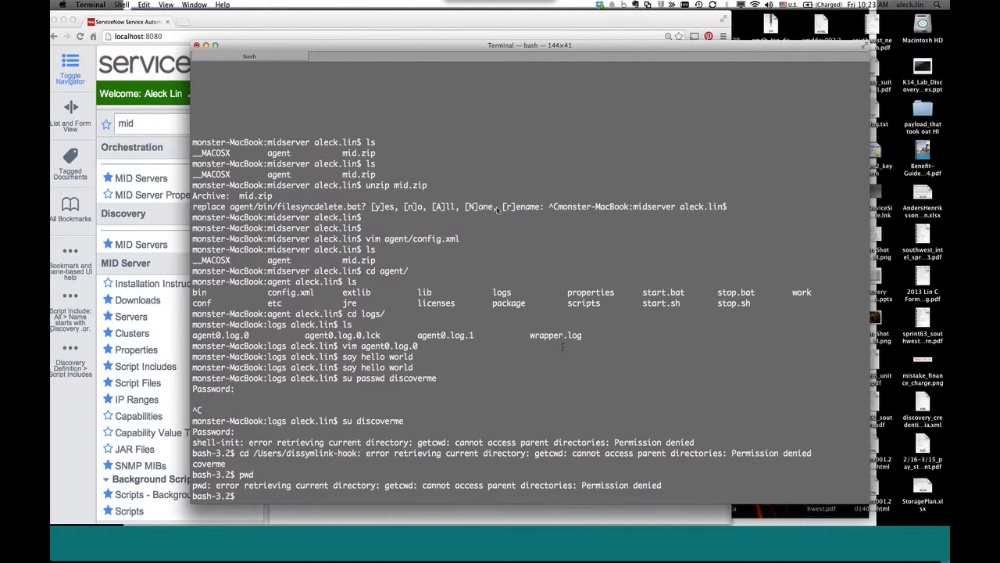
{"action": "key", "text": "Return"}
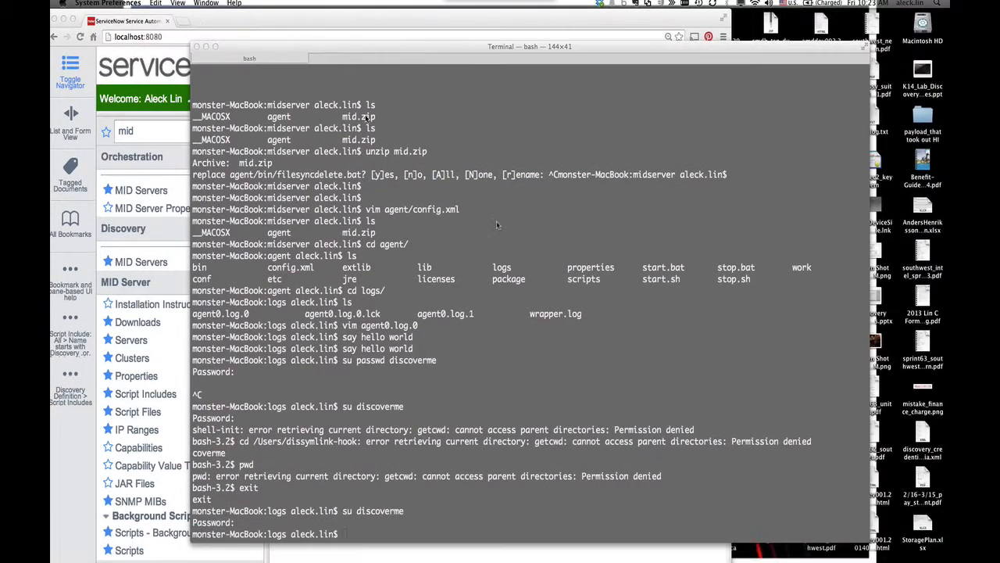
- Open Users & Groups in System Preferences and unlock it with the admin password
{"action": "left_click_drag", "start_coordinate": [707, 247], "coordinate": [434, 249]}
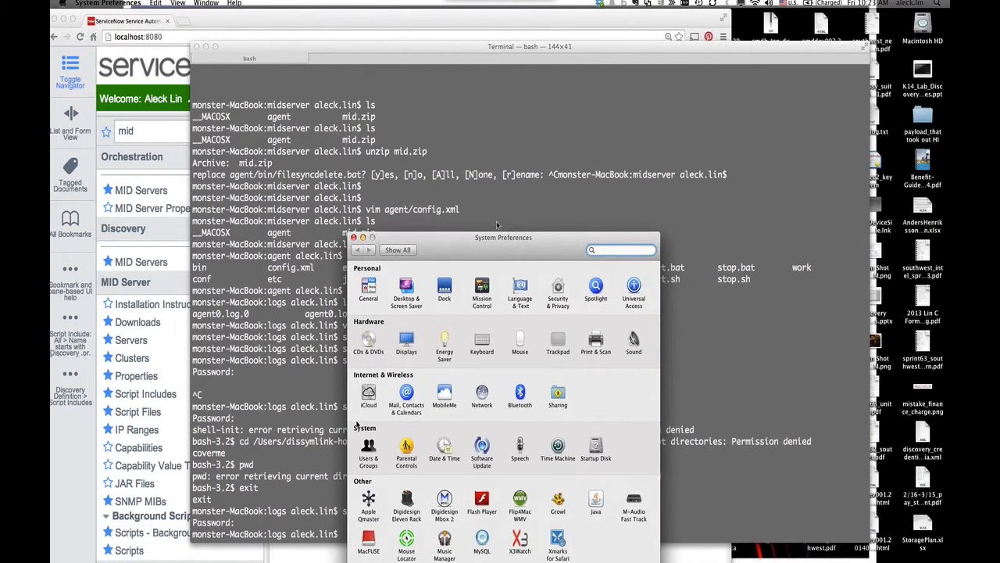
{"action": "left_click", "coordinate": [369, 447]}
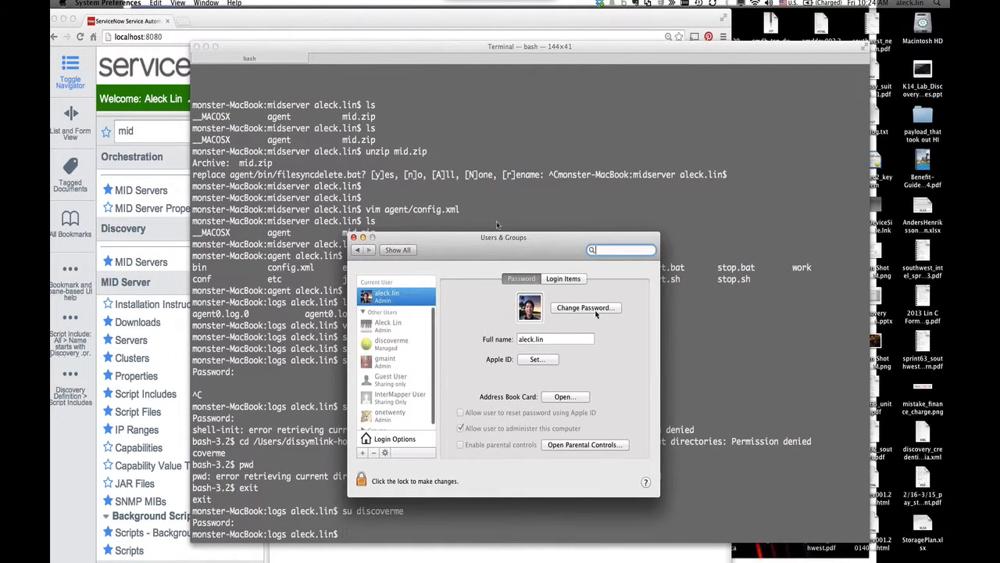
{"action": "left_click", "coordinate": [361, 480]}
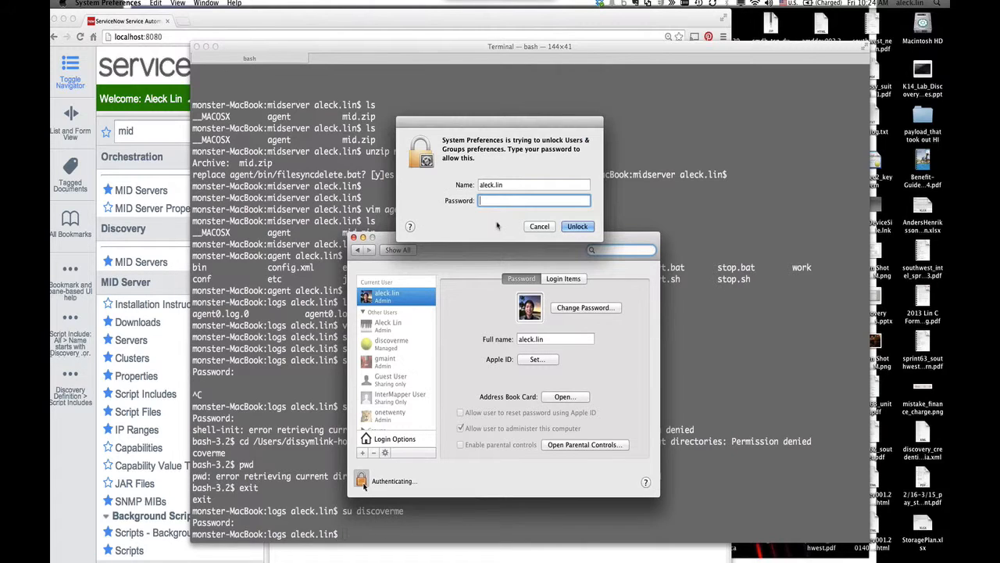
{"action": "type", "text": "***********"}
{"action": "key", "text": "Return"}
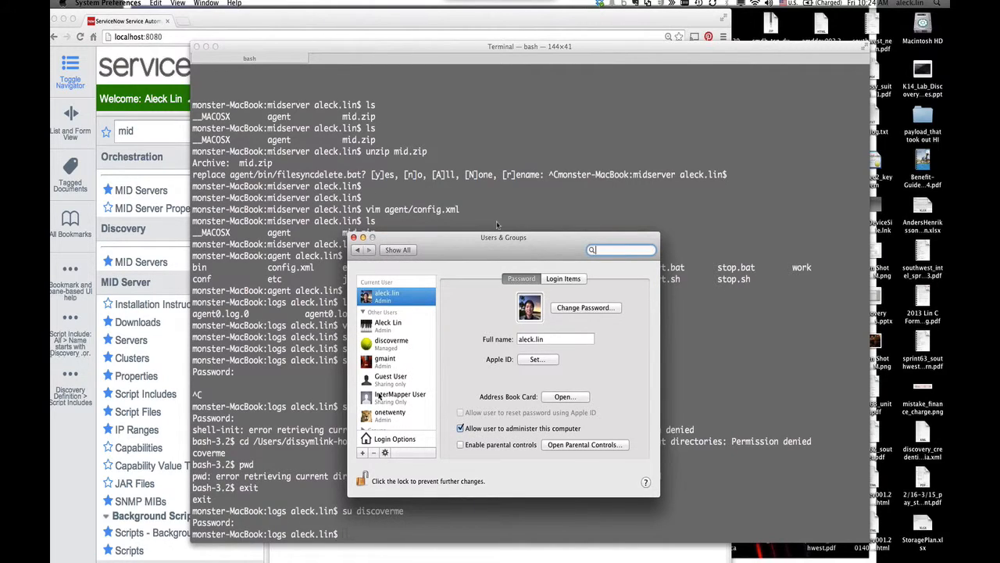
- Reset the discoverme user's password to a new one, then return to the slides desktop
{"action": "left_click", "coordinate": [406, 345]}
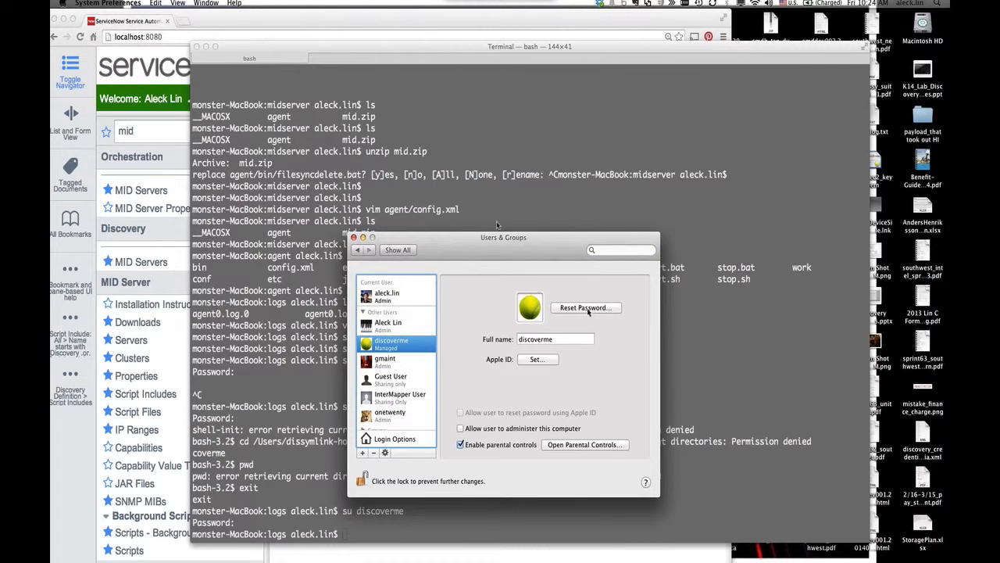
{"action": "left_click", "coordinate": [586, 308]}
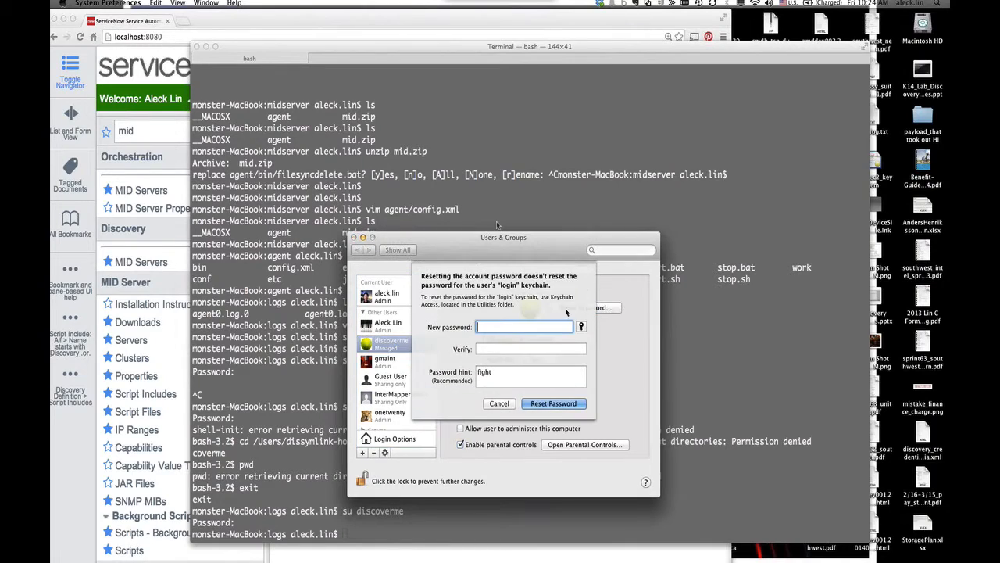
{"action": "type", "text": "******"}
{"action": "key", "text": "Tab"}
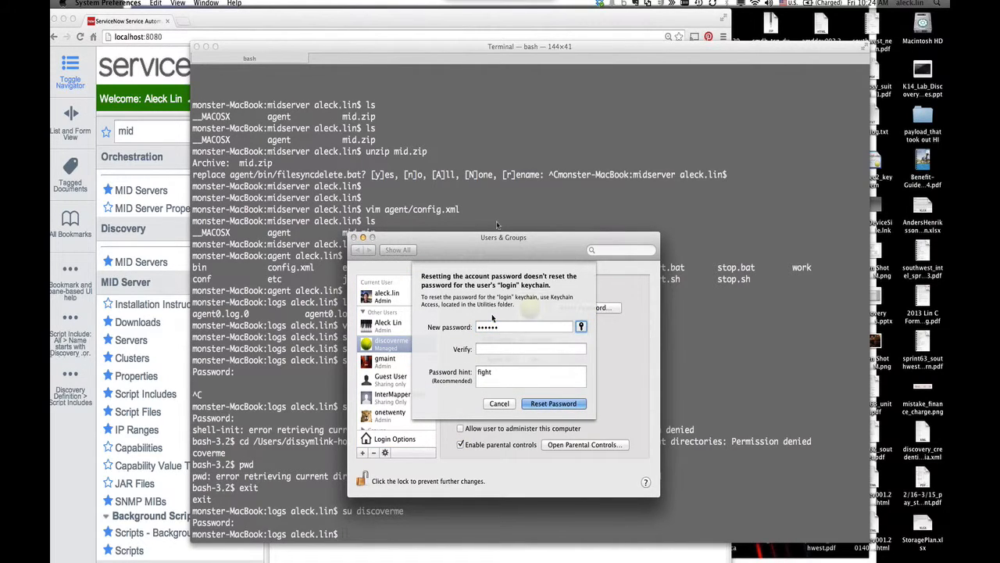
{"action": "type", "text": "******"}
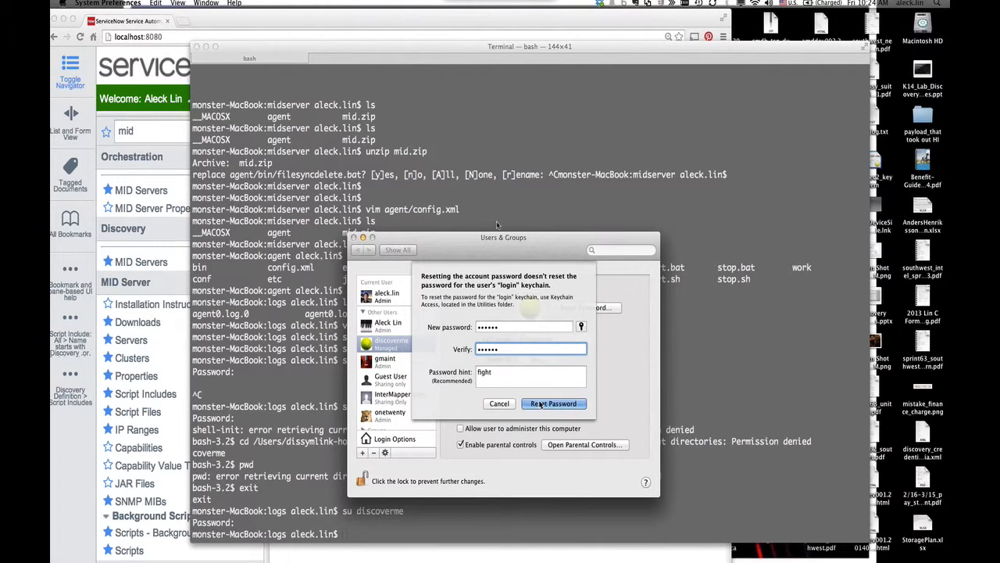
{"action": "key", "text": "shift+Tab"}
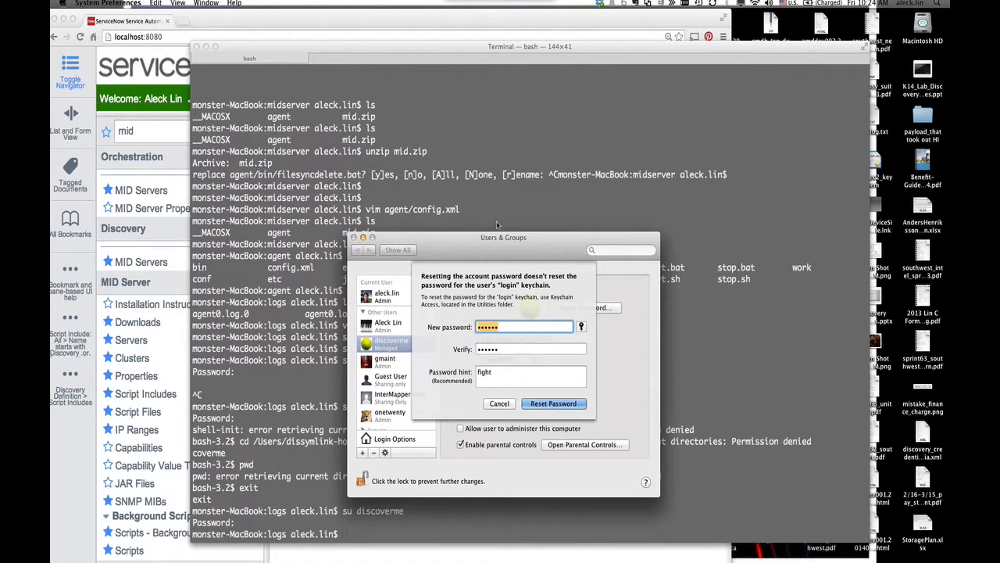
{"action": "type", "text": "***********"}
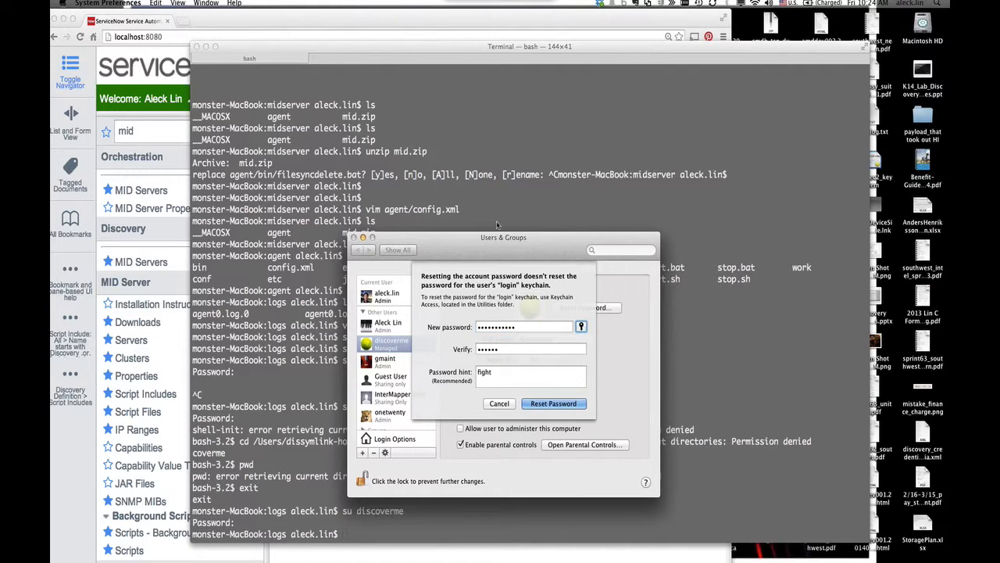
{"action": "key", "text": "Tab"}
{"action": "type", "text": "***********"}
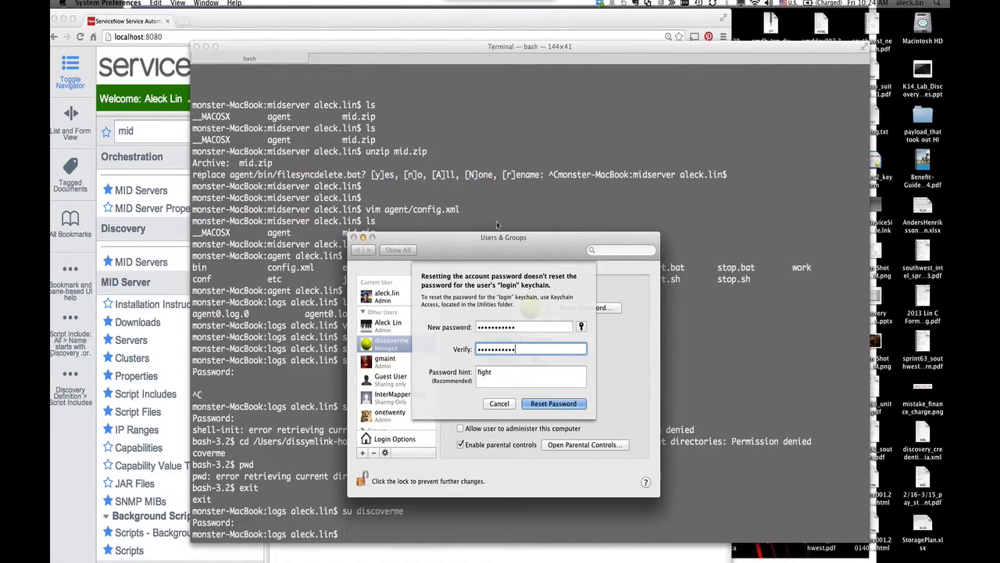
{"action": "left_click", "coordinate": [559, 404]}
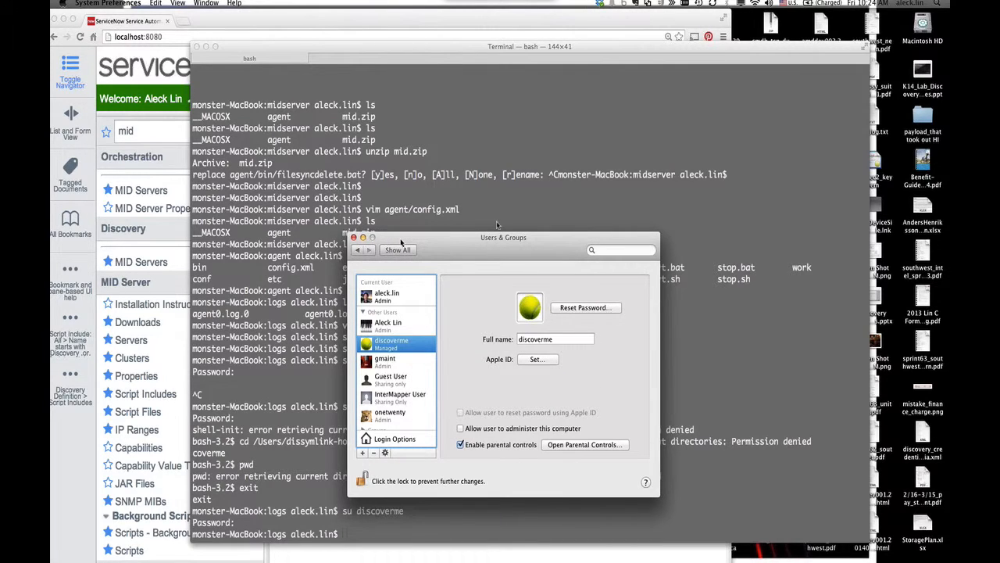
{"action": "left_click", "coordinate": [353, 236]}
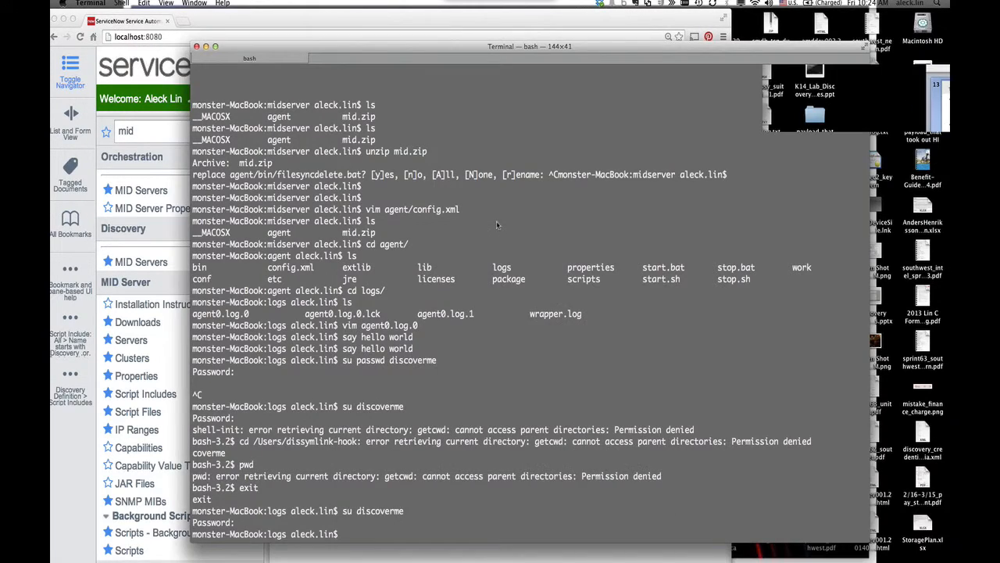
{"action": "key", "text": "ctrl+Right"}
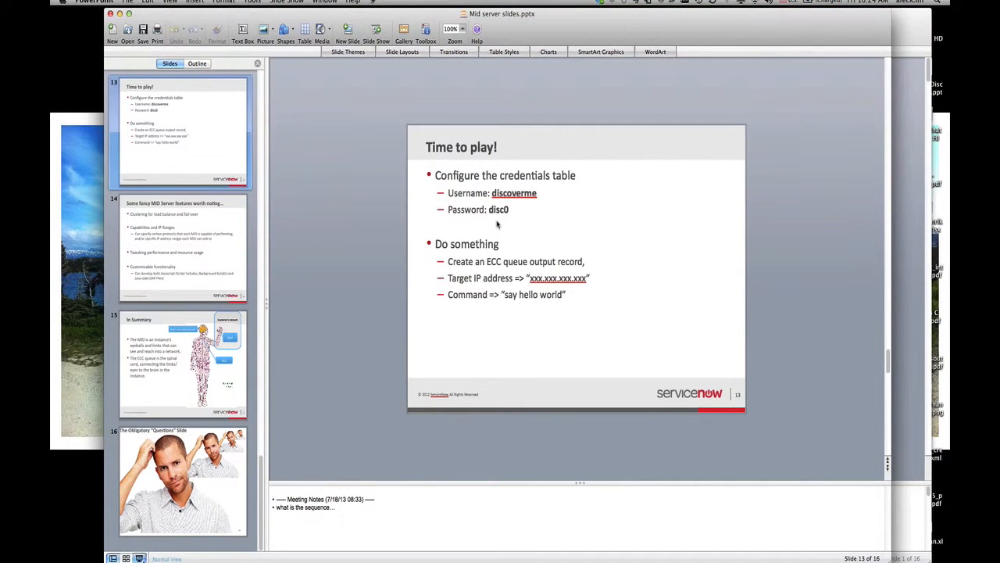
- Start the slide show and settle on slide 13 'Time to play!'
{"action": "left_click", "coordinate": [140, 558]}
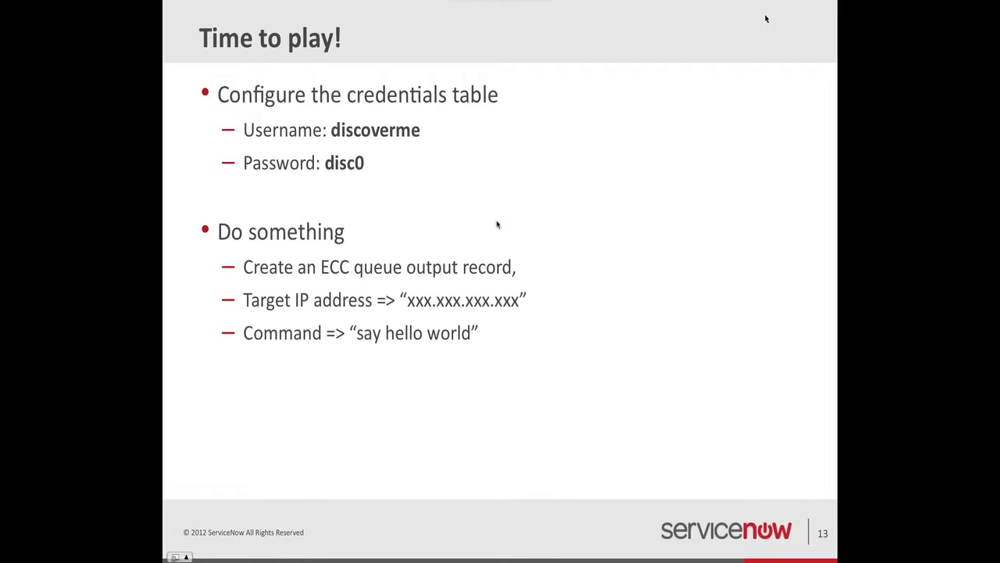
{"action": "left_click", "coordinate": [682, 205]}
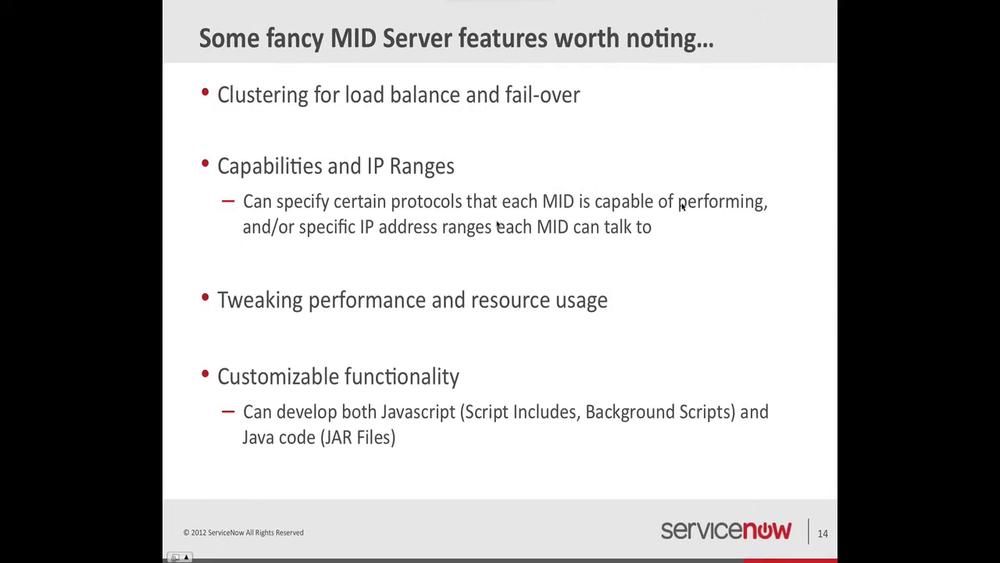
{"action": "key", "text": "Left"}
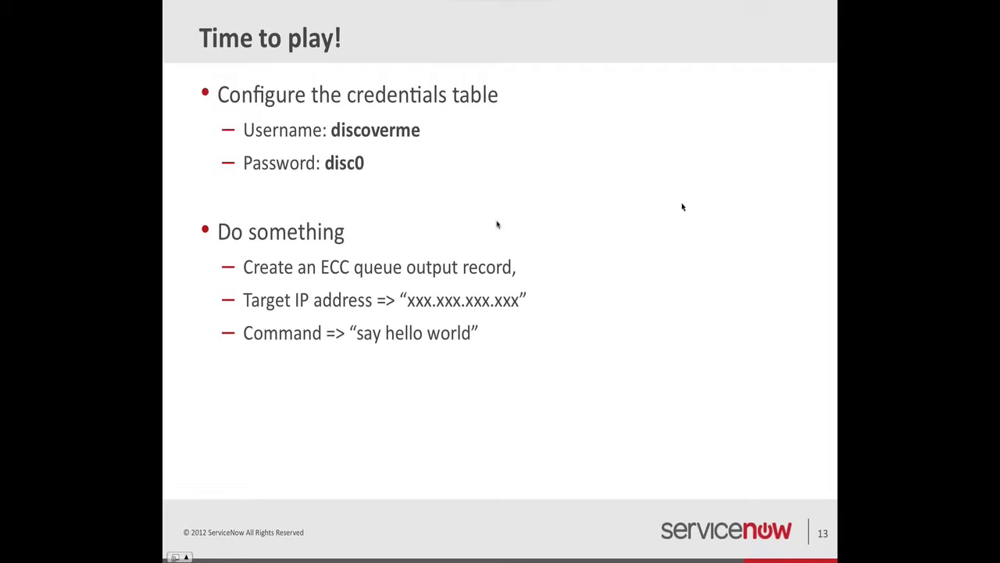